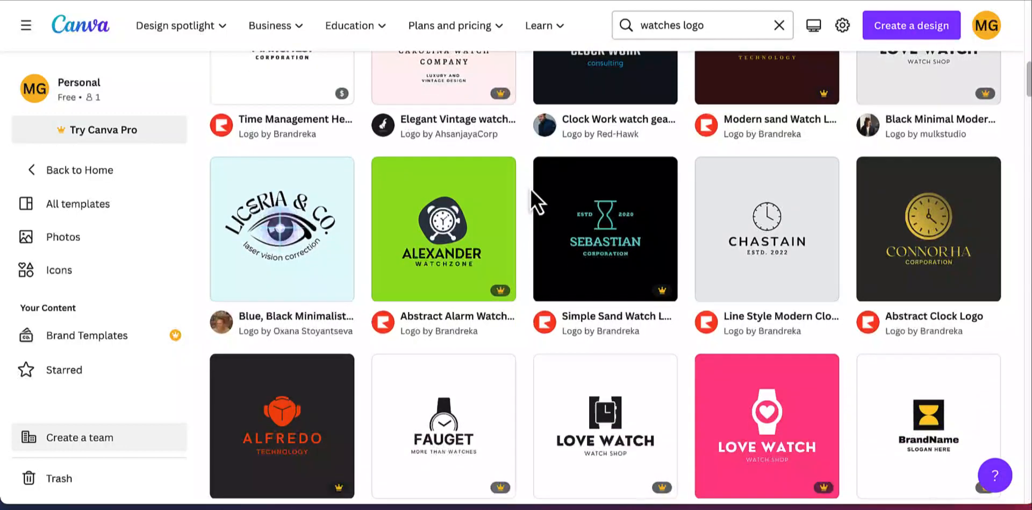
Step: Browse the "watches logo" template results to examine the available logo designs
{"action": "scroll", "coordinate": [530, 188], "scroll_direction": "down", "scroll_amount": 5}
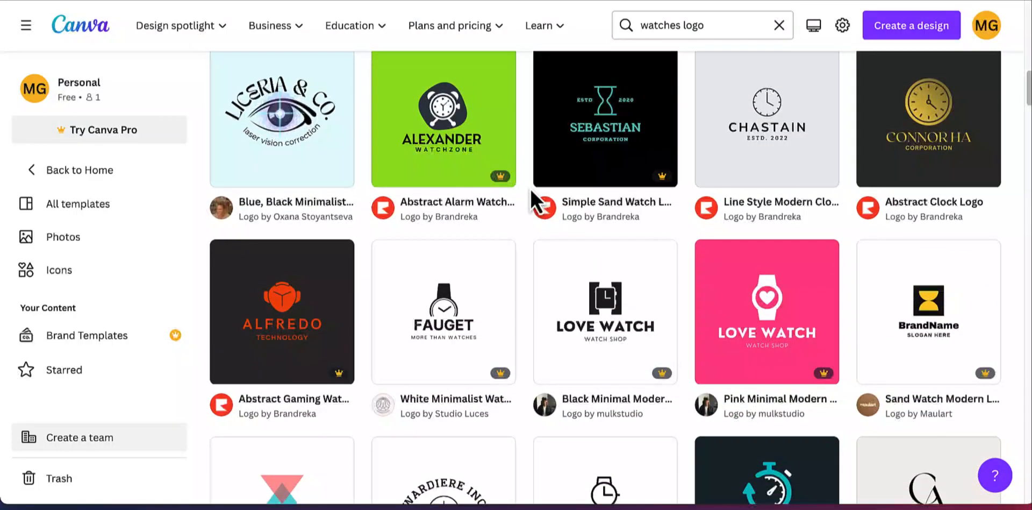
{"action": "scroll", "coordinate": [529, 188], "scroll_direction": "down", "scroll_amount": 4}
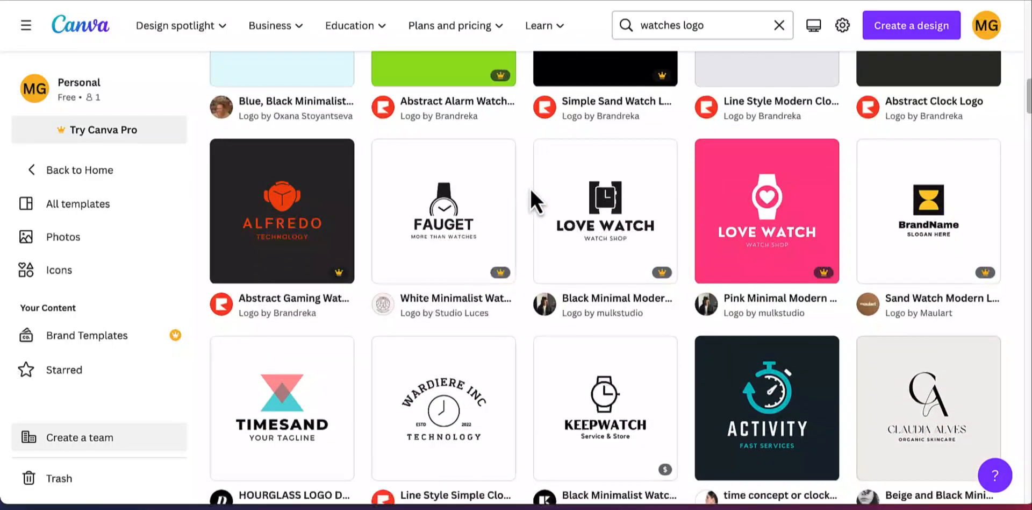
{"action": "scroll", "coordinate": [531, 192], "scroll_direction": "down", "scroll_amount": 6}
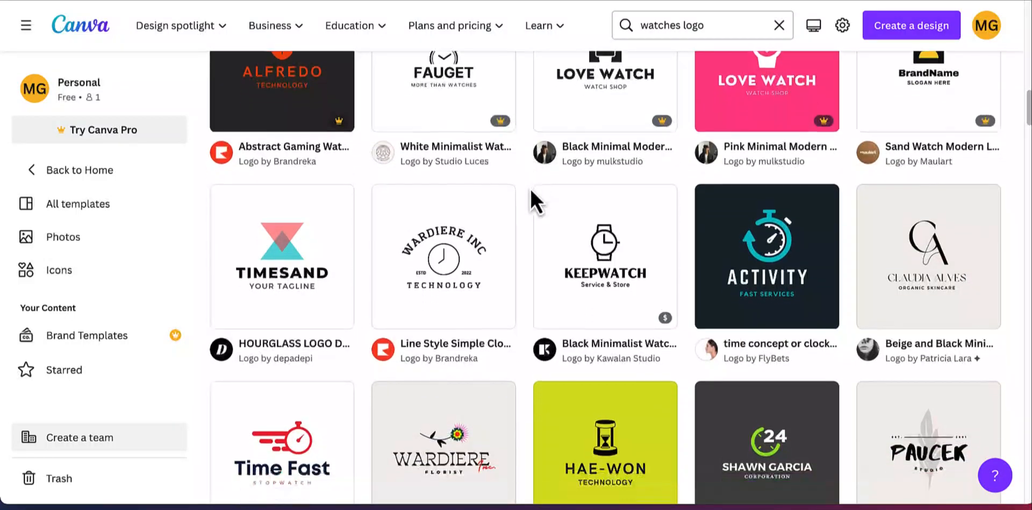
{"action": "scroll", "coordinate": [530, 188], "scroll_direction": "down", "scroll_amount": 2}
{"action": "scroll", "coordinate": [532, 191], "scroll_direction": "down", "scroll_amount": 5}
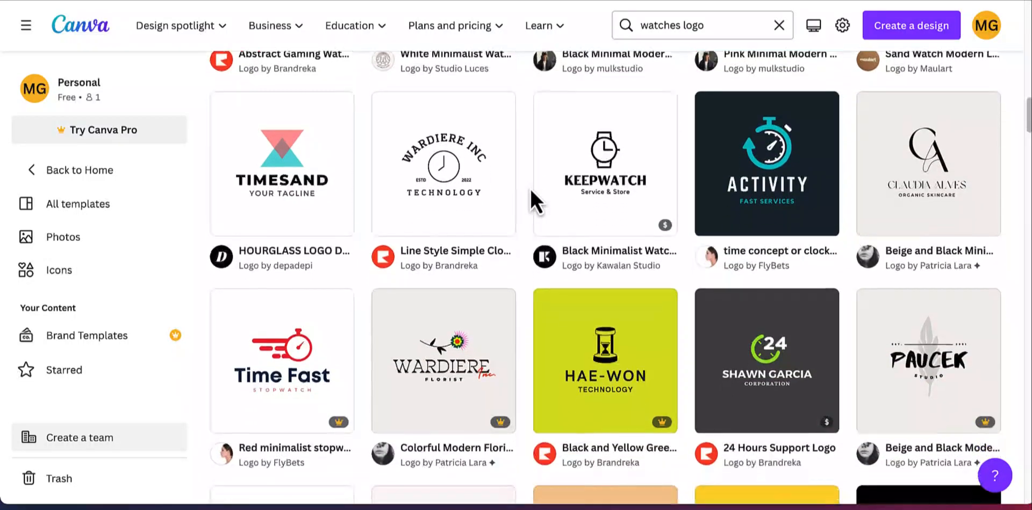
{"action": "scroll", "coordinate": [531, 188], "scroll_direction": "down", "scroll_amount": 5}
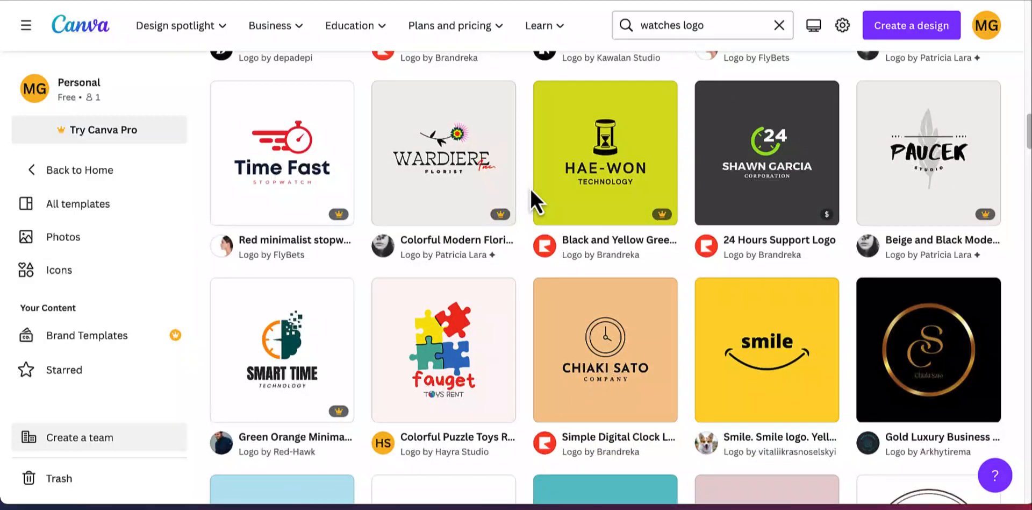
{"action": "scroll", "coordinate": [530, 189], "scroll_direction": "down", "scroll_amount": 5}
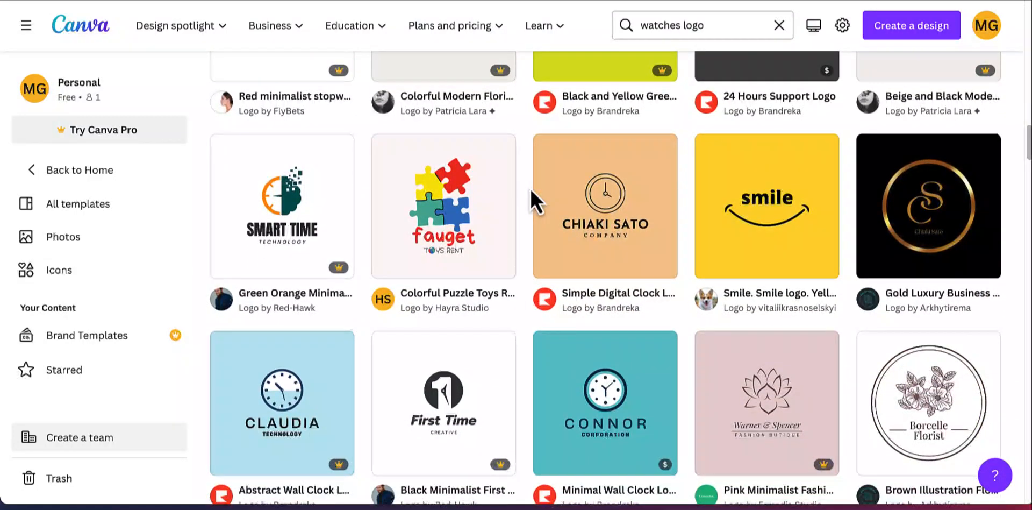
{"action": "scroll", "coordinate": [530, 188], "scroll_direction": "down", "scroll_amount": 1}
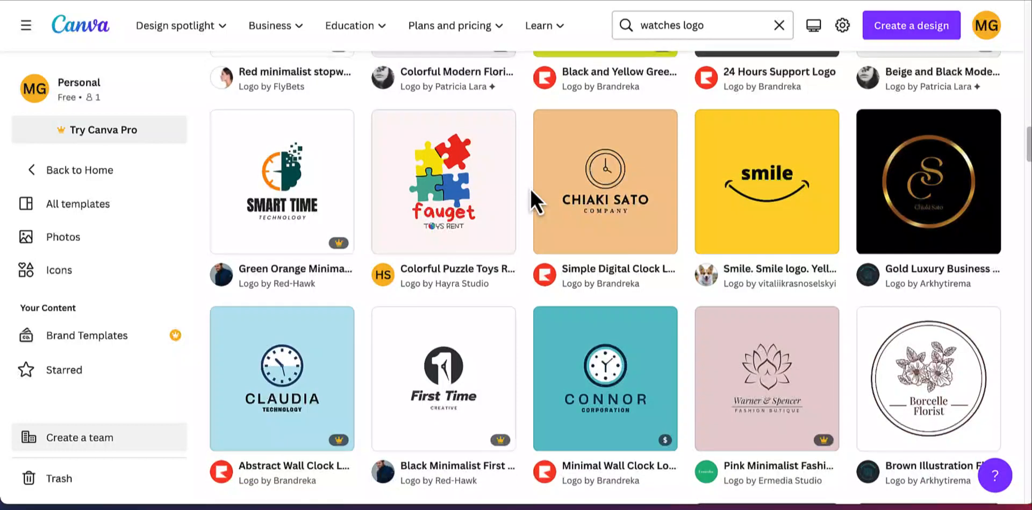
{"action": "scroll", "coordinate": [530, 188], "scroll_direction": "down", "scroll_amount": 6}
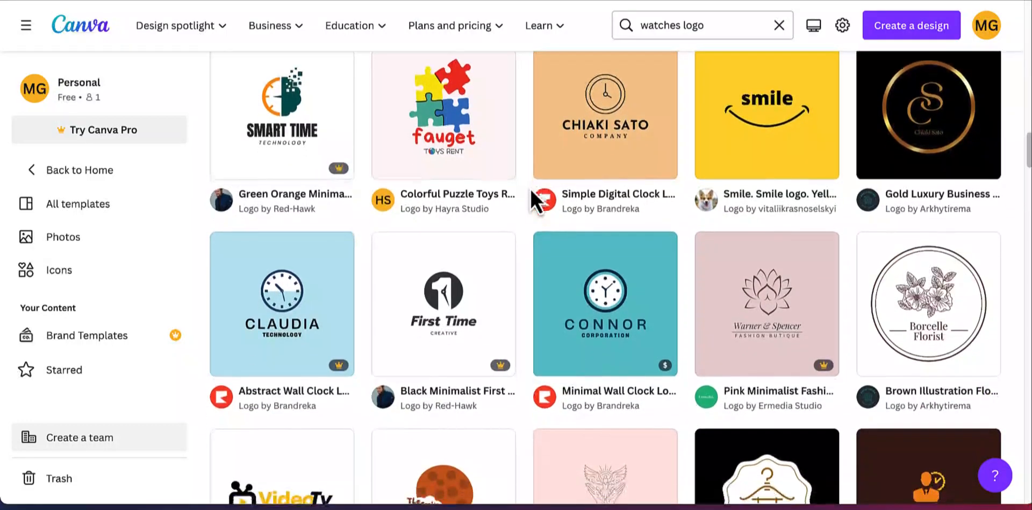
{"action": "scroll", "coordinate": [529, 188], "scroll_direction": "down", "scroll_amount": 3}
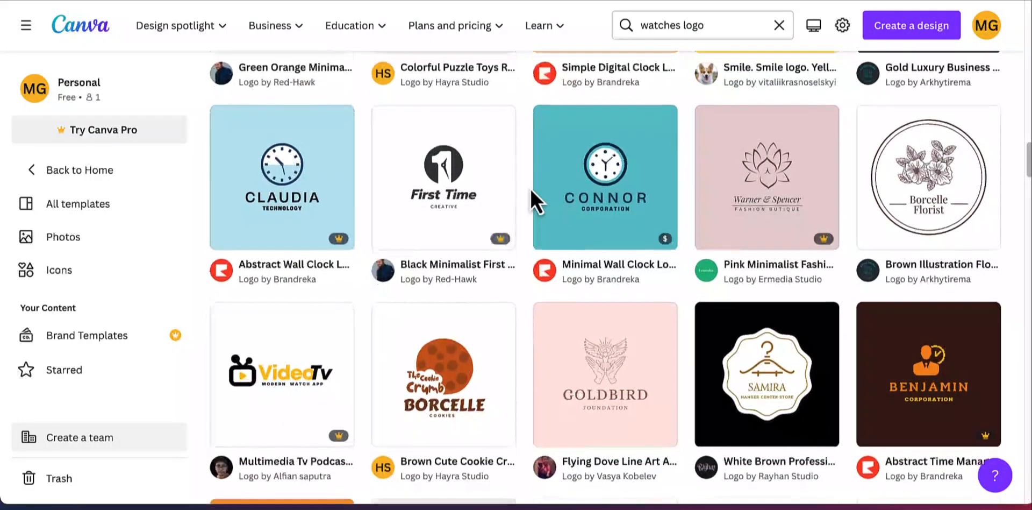
{"action": "scroll", "coordinate": [530, 190], "scroll_direction": "down", "scroll_amount": 4}
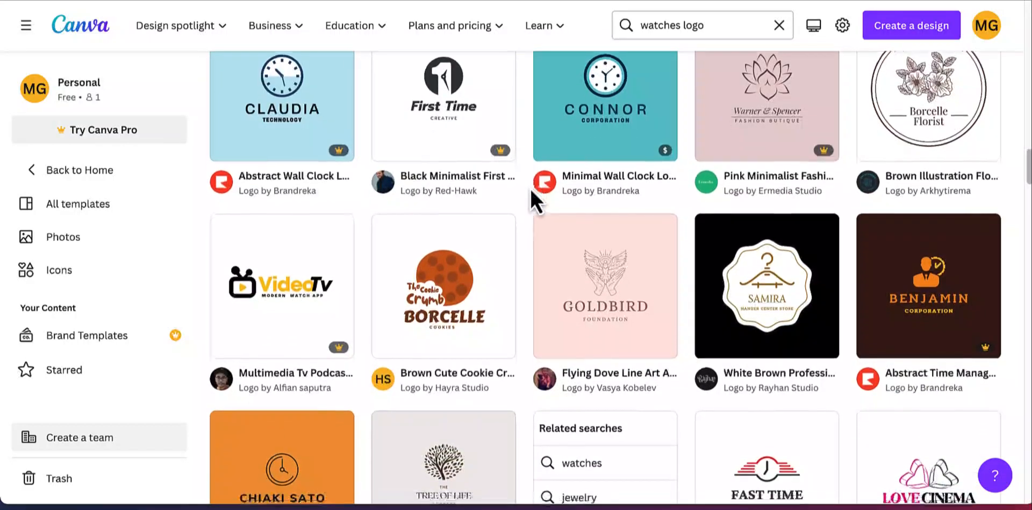
{"action": "scroll", "coordinate": [526, 215], "scroll_direction": "down", "scroll_amount": 5}
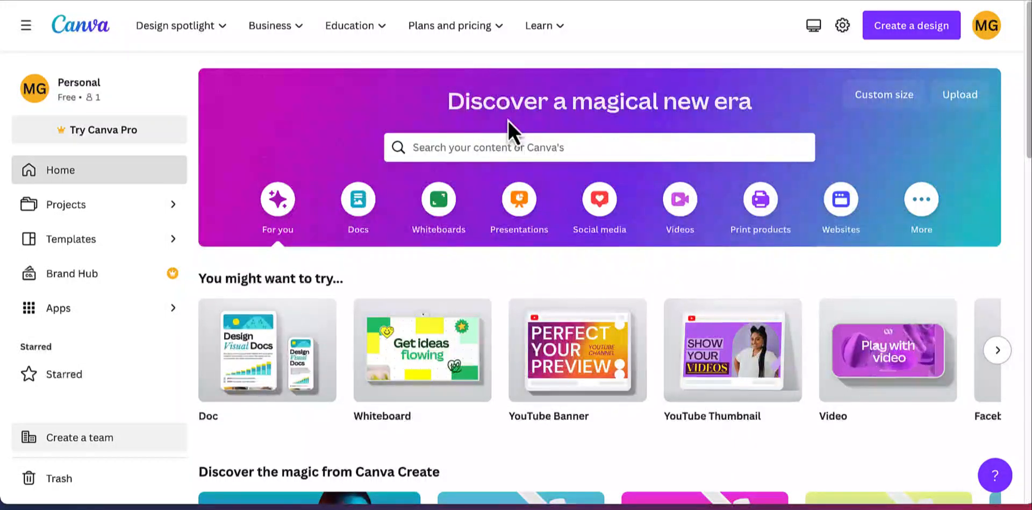
Step: Look over the home page, open the Projects page and review its recent items, folders and designs
{"action": "scroll", "coordinate": [508, 120], "scroll_direction": "down", "scroll_amount": 1}
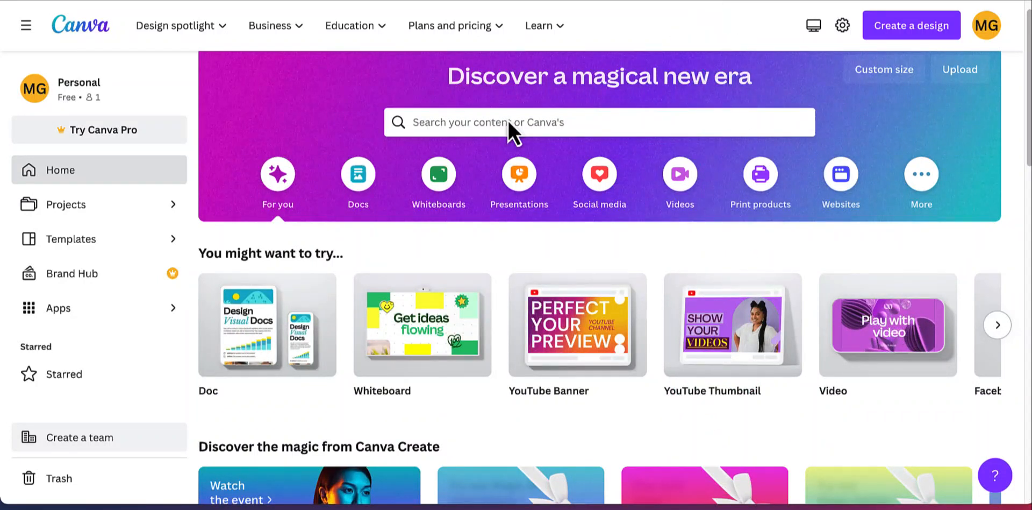
{"action": "scroll", "coordinate": [437, 192], "scroll_direction": "down", "scroll_amount": 1}
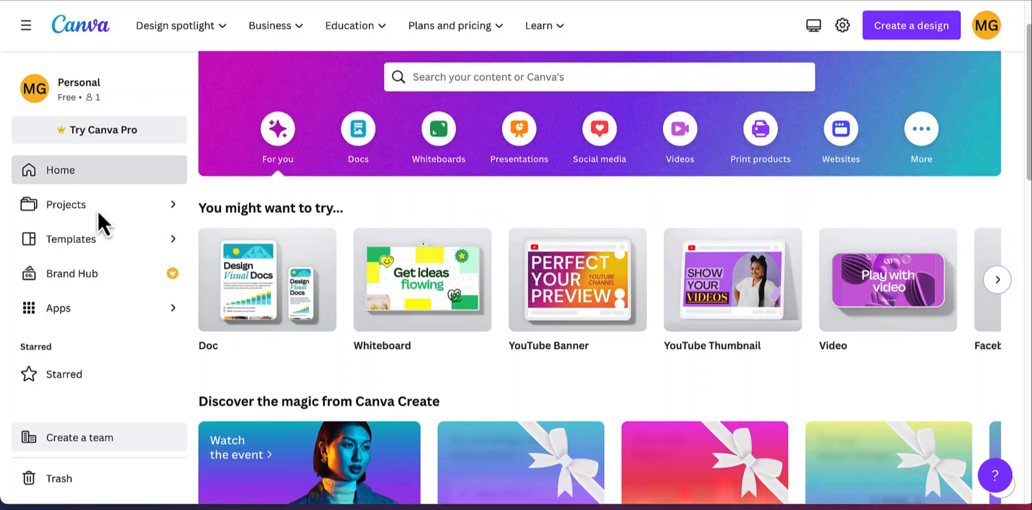
{"action": "left_click", "coordinate": [67, 207]}
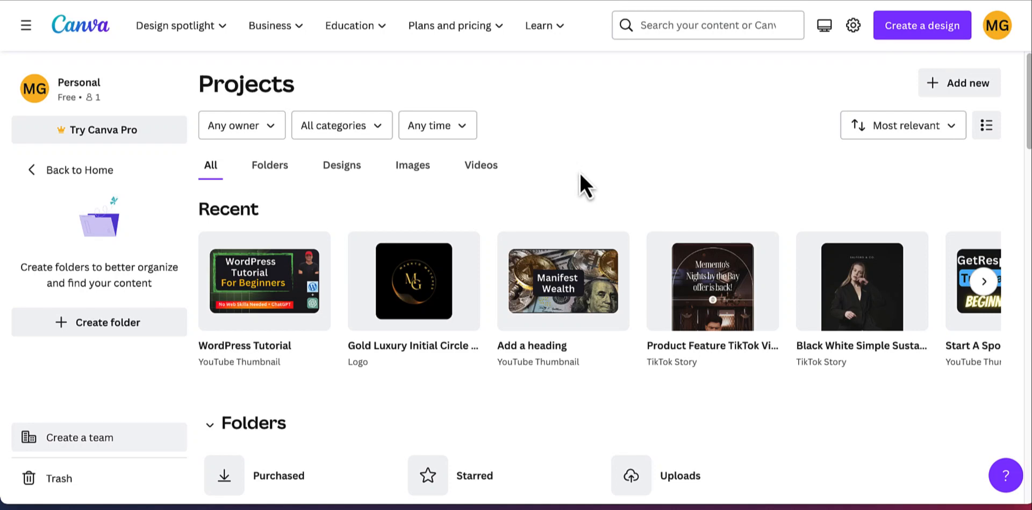
{"action": "scroll", "coordinate": [580, 173], "scroll_direction": "down", "scroll_amount": 1}
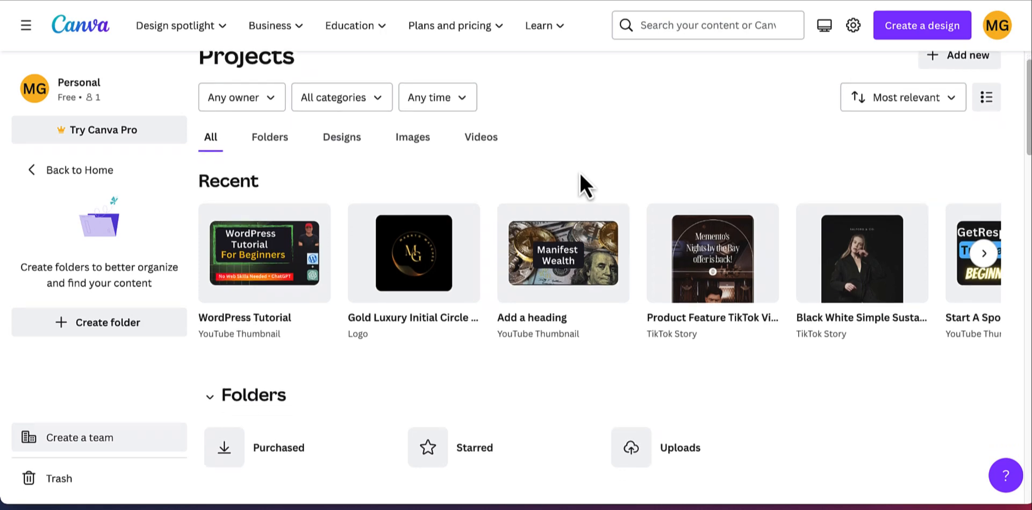
{"action": "scroll", "coordinate": [580, 174], "scroll_direction": "down", "scroll_amount": 2}
{"action": "scroll", "coordinate": [580, 172], "scroll_direction": "down", "scroll_amount": 2}
{"action": "scroll", "coordinate": [583, 185], "scroll_direction": "up", "scroll_amount": 5}
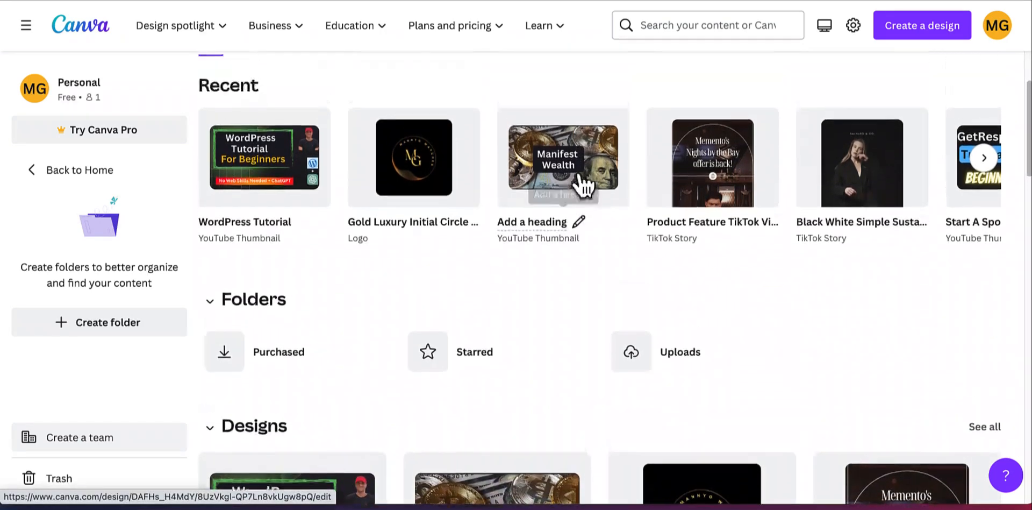
Step: Review the design types offered for creating a new design, such as Logo, YouTube Thumbnail and Resume, without choosing one
{"action": "left_click", "coordinate": [914, 34]}
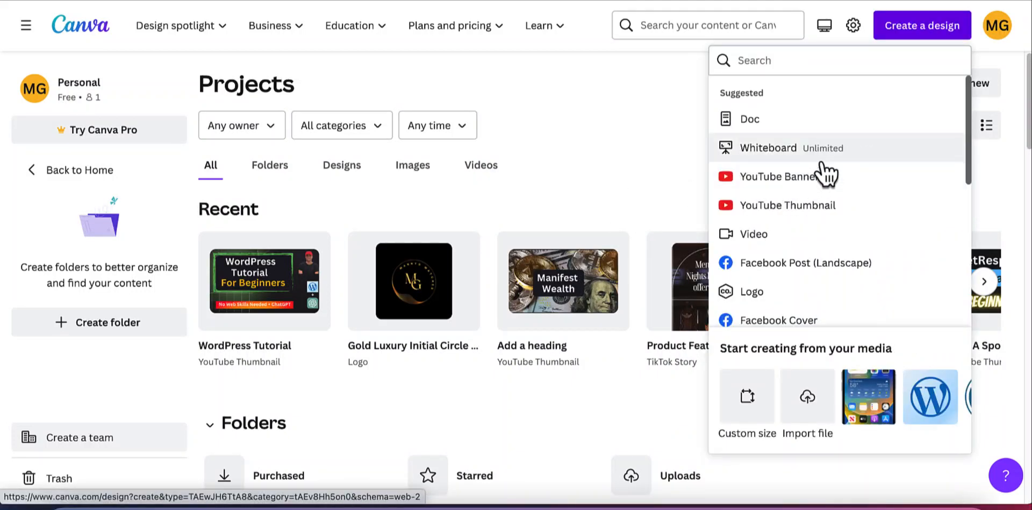
{"action": "scroll", "coordinate": [837, 178], "scroll_direction": "down", "scroll_amount": 1}
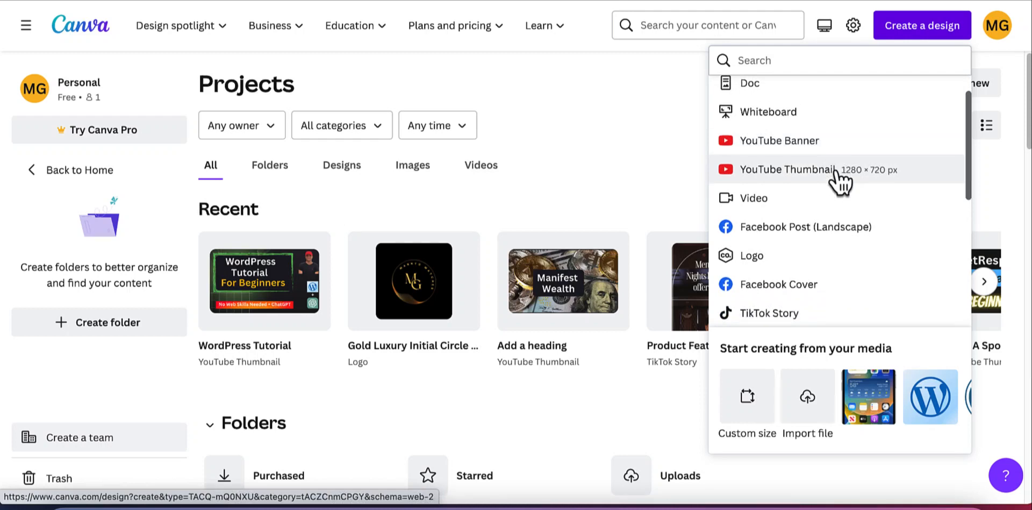
{"action": "scroll", "coordinate": [837, 171], "scroll_direction": "down", "scroll_amount": 1}
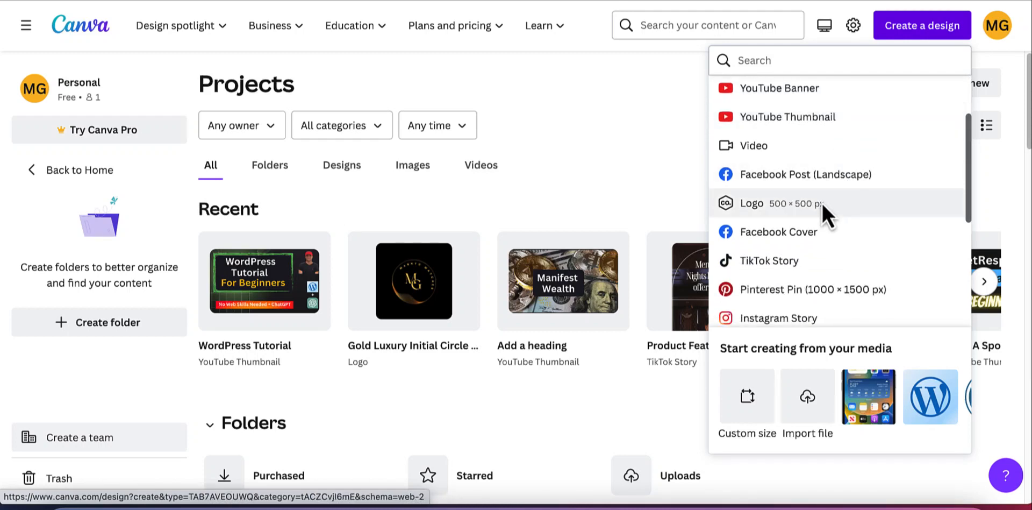
{"action": "scroll", "coordinate": [821, 203], "scroll_direction": "down", "scroll_amount": 5}
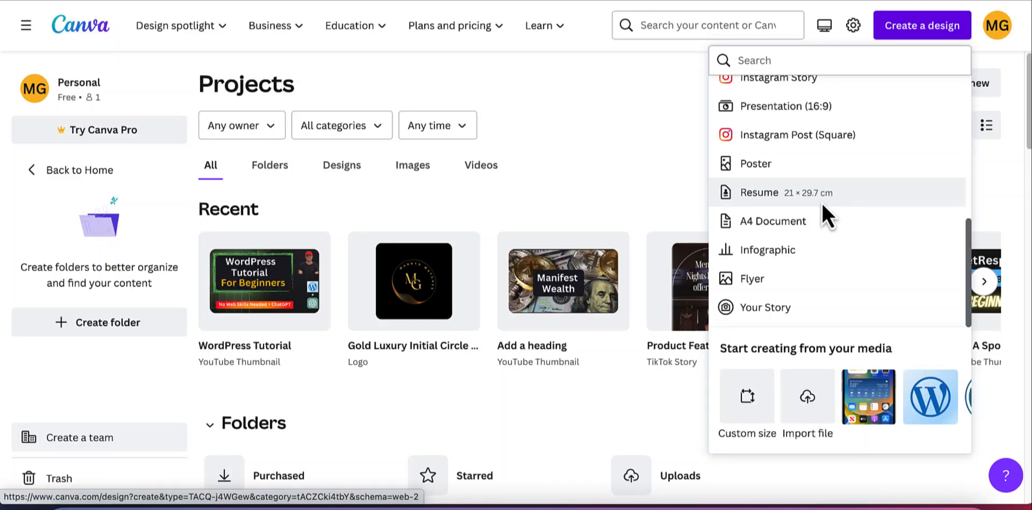
{"action": "scroll", "coordinate": [822, 203], "scroll_direction": "up", "scroll_amount": 5}
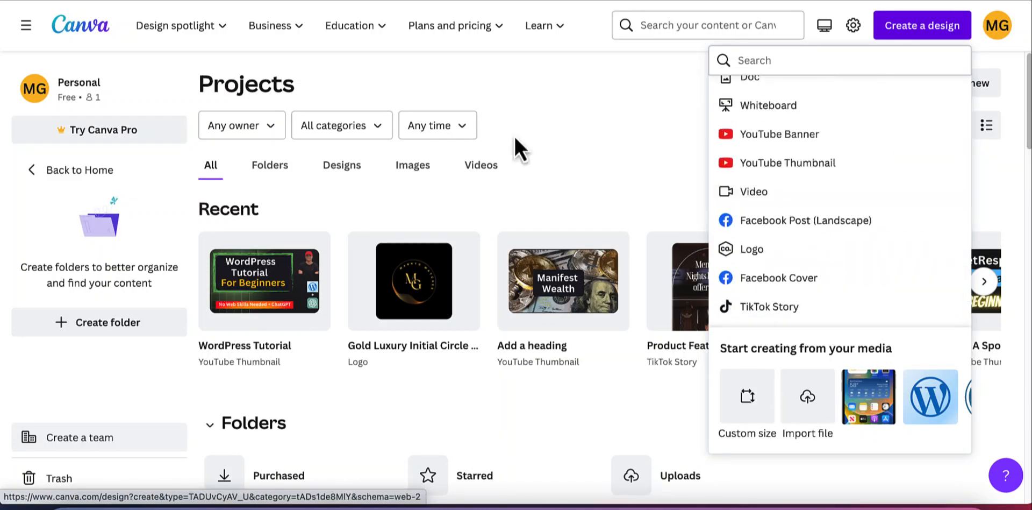
{"action": "left_click", "coordinate": [504, 68]}
Step: Return to the home page, enter "hair stylist" as a template search and choose the suggestion "hair stylist logo"
{"action": "left_click", "coordinate": [70, 28]}
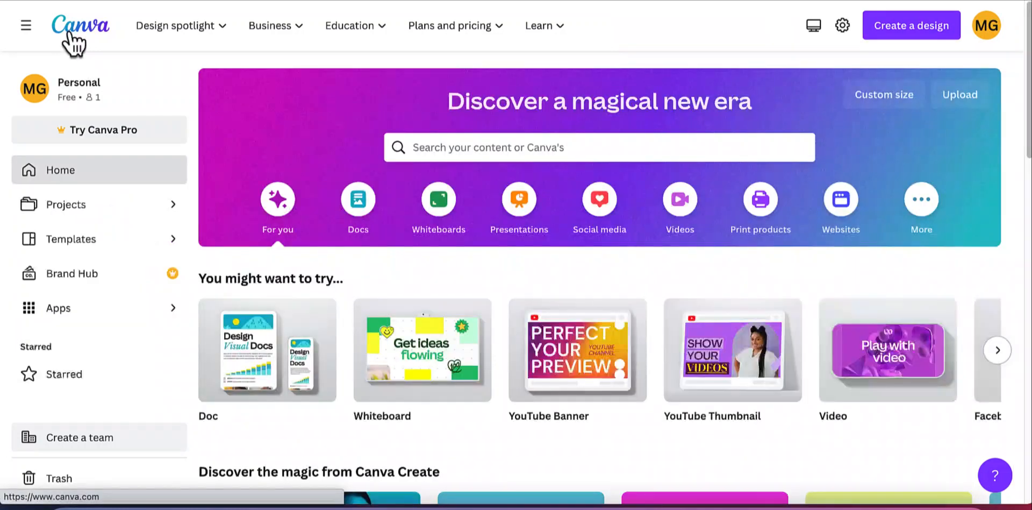
{"action": "left_click", "coordinate": [519, 148]}
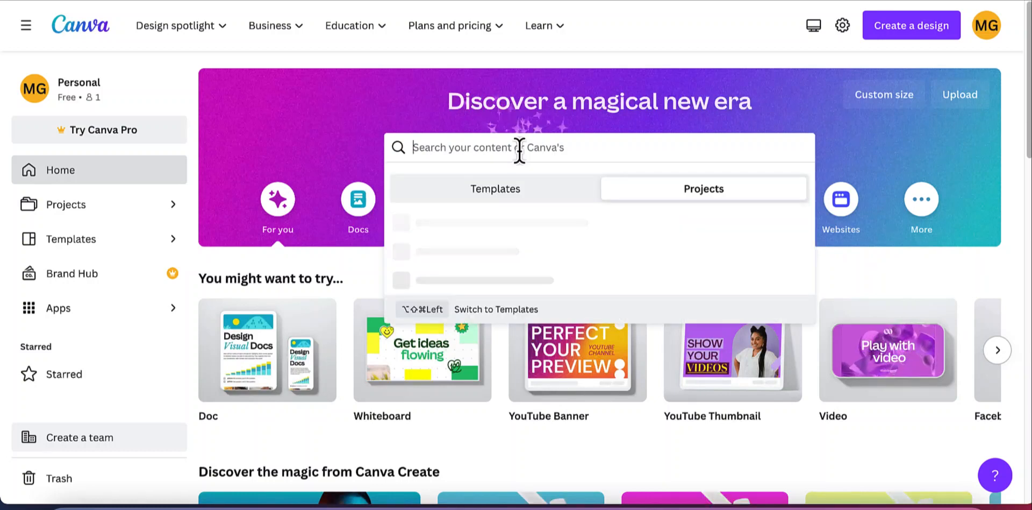
{"action": "type", "text": "ha"}
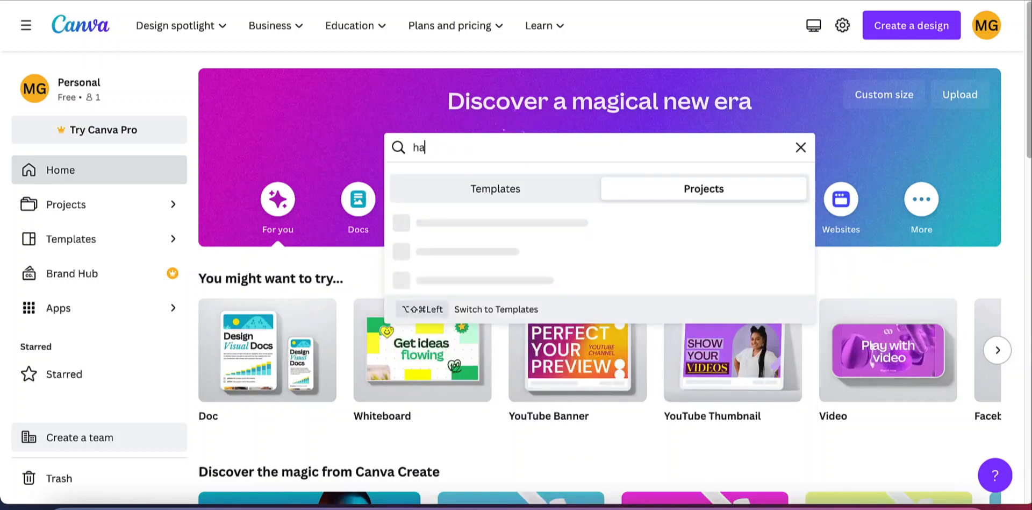
{"action": "type", "text": "ir stylist"}
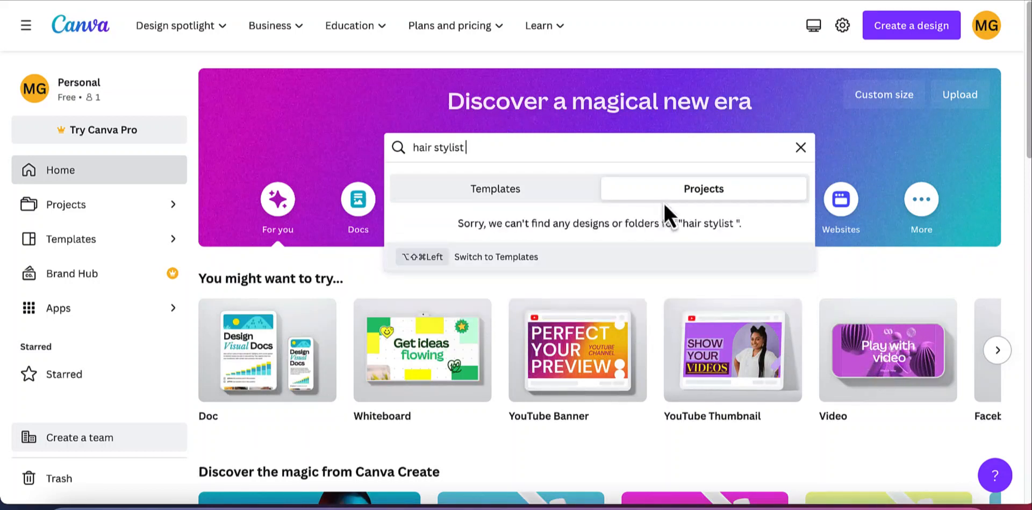
{"action": "left_click", "coordinate": [494, 191]}
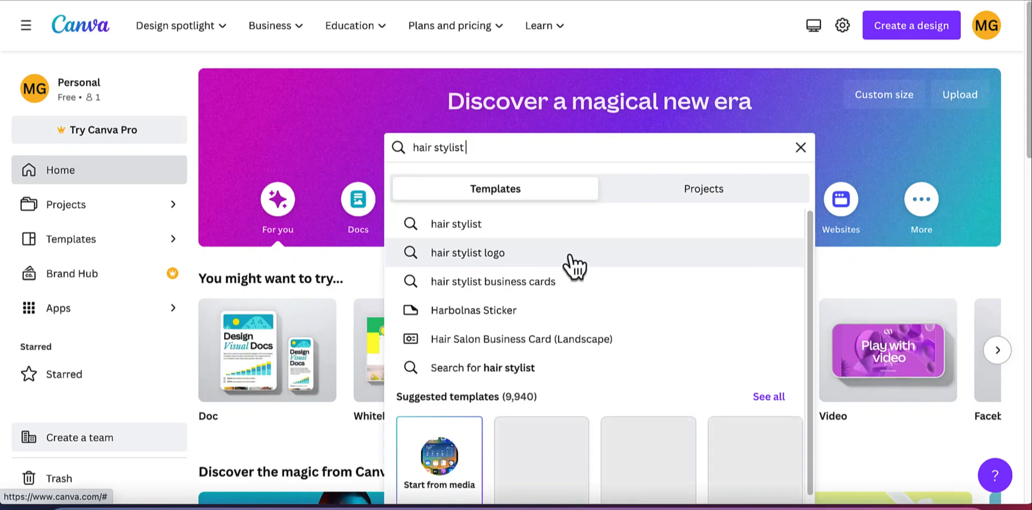
{"action": "left_click", "coordinate": [604, 264]}
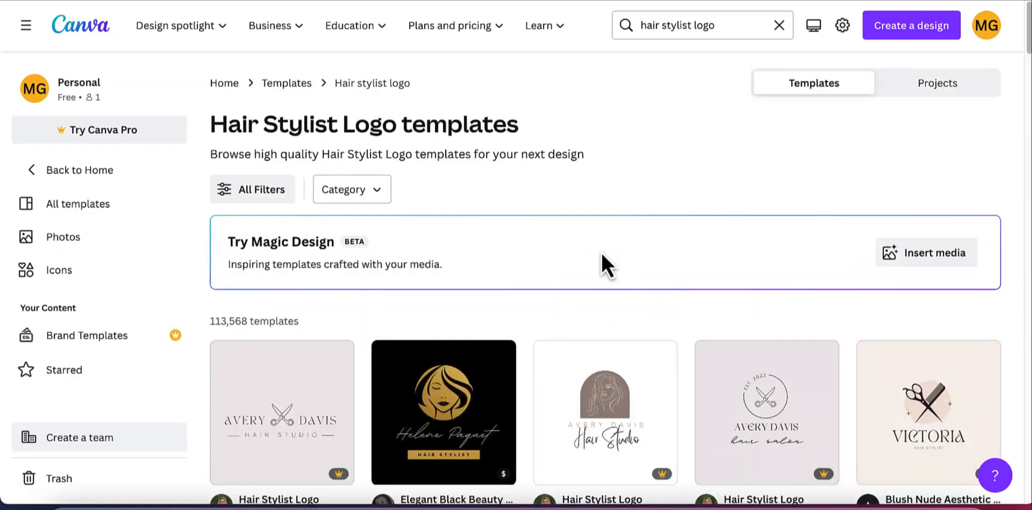
Step: Browse the hair stylist logo templates, comparing their designs and which ones are Pro, paid or free
{"action": "scroll", "coordinate": [602, 254], "scroll_direction": "down", "scroll_amount": 3}
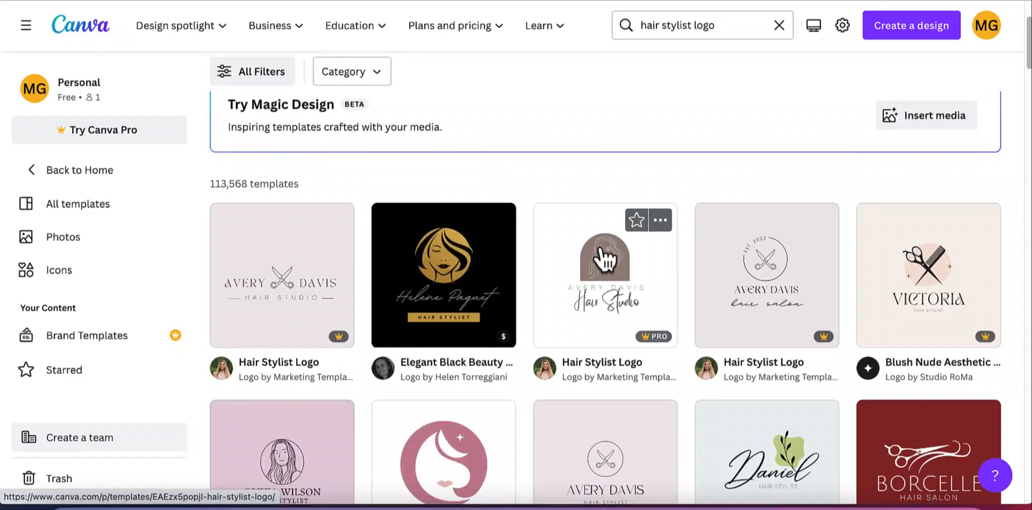
{"action": "scroll", "coordinate": [605, 258], "scroll_direction": "down", "scroll_amount": 1}
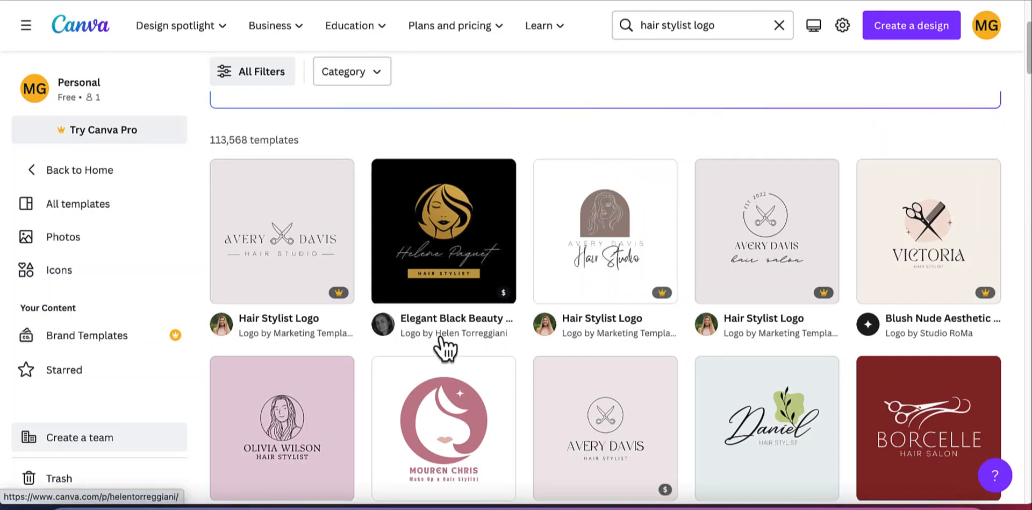
{"action": "scroll", "coordinate": [445, 349], "scroll_direction": "down", "scroll_amount": 1}
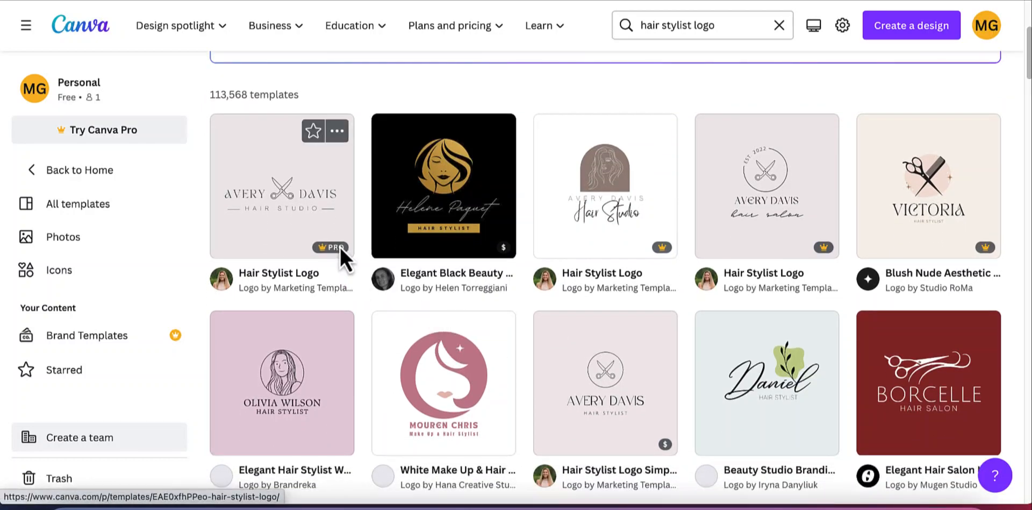
{"action": "mouse_move", "coordinate": [334, 248]}
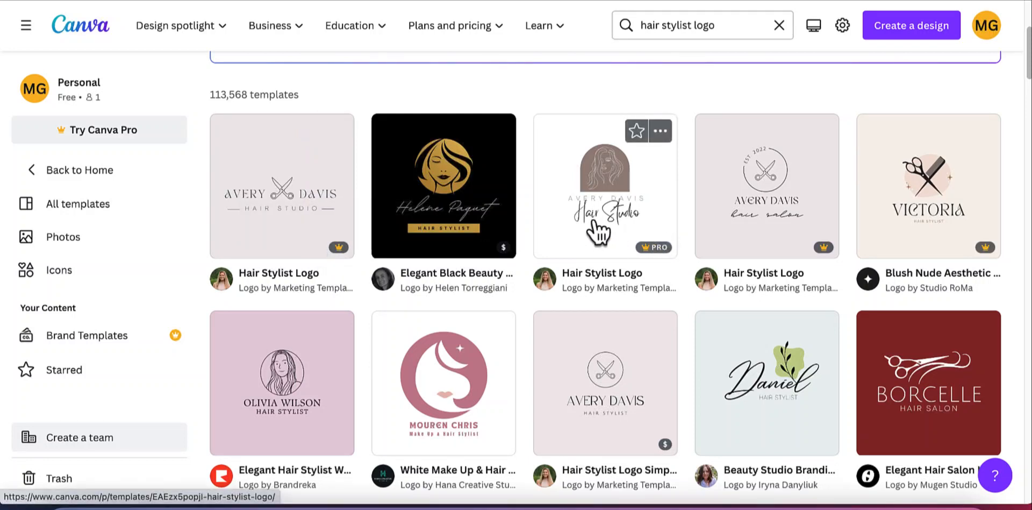
{"action": "scroll", "coordinate": [517, 225], "scroll_direction": "down", "scroll_amount": 3}
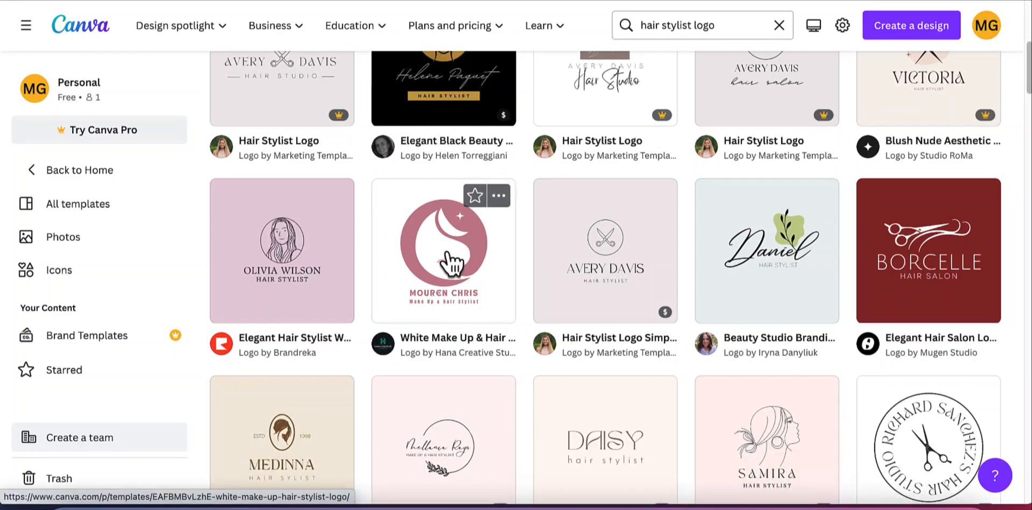
{"action": "scroll", "coordinate": [476, 328], "scroll_direction": "down", "scroll_amount": 3}
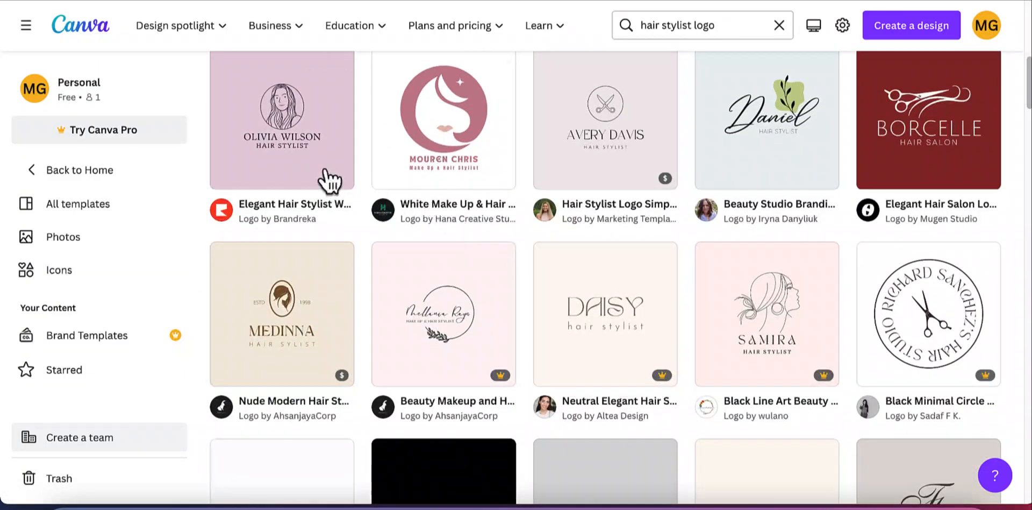
{"action": "scroll", "coordinate": [286, 170], "scroll_direction": "down", "scroll_amount": 2}
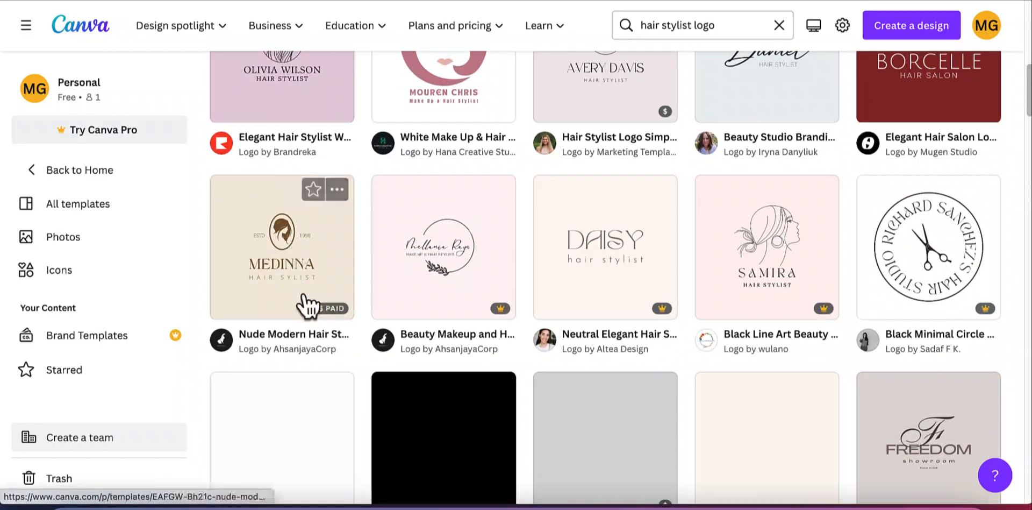
{"action": "scroll", "coordinate": [307, 301], "scroll_direction": "down", "scroll_amount": 4}
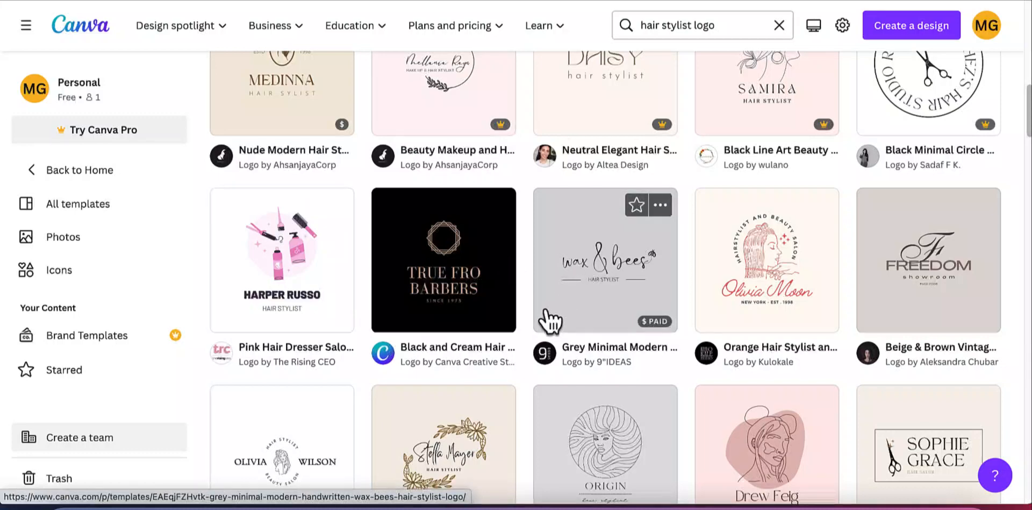
Step: Browse further through the hair stylist logo templates and open the Minimalist Black Beauty Makeup Logo preview
{"action": "scroll", "coordinate": [549, 322], "scroll_direction": "down", "scroll_amount": 3}
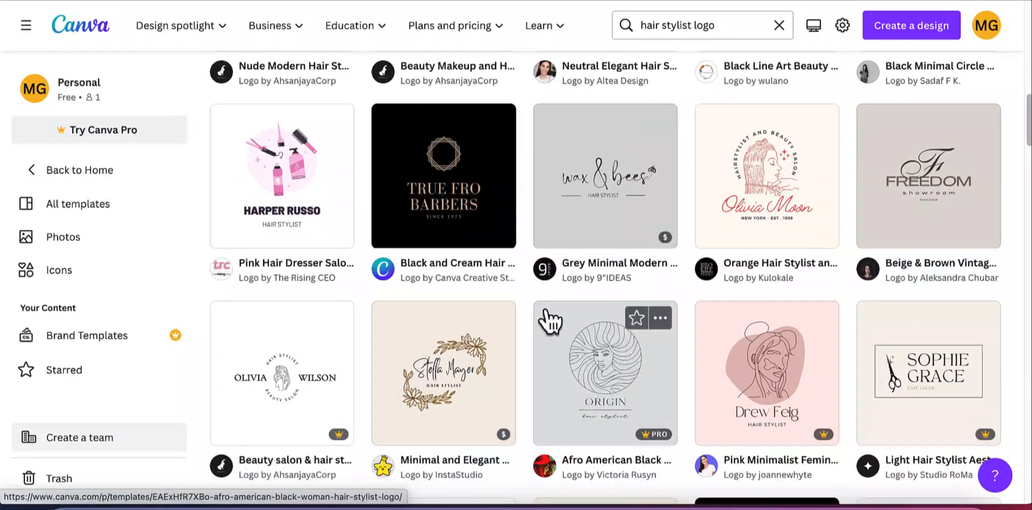
{"action": "scroll", "coordinate": [549, 321], "scroll_direction": "down", "scroll_amount": 3}
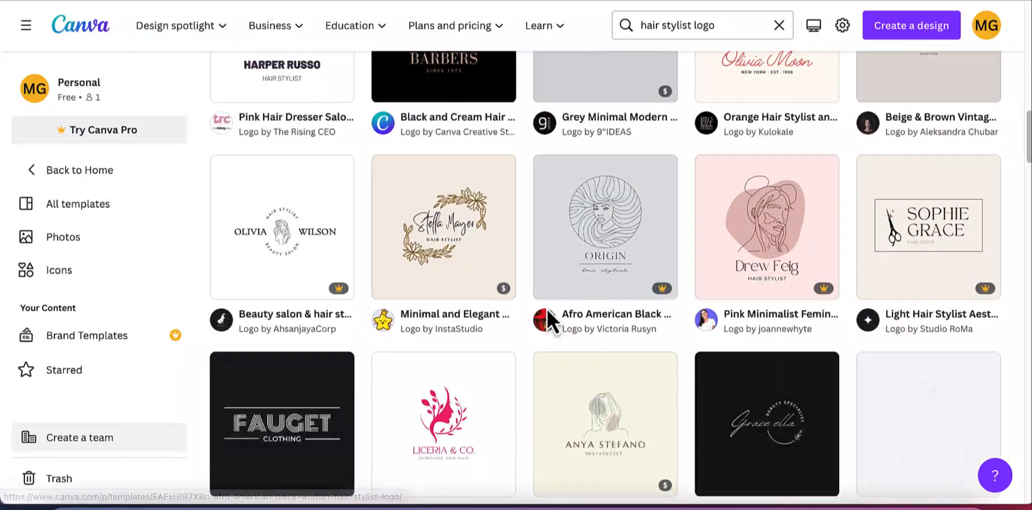
{"action": "scroll", "coordinate": [550, 321], "scroll_direction": "down", "scroll_amount": 2}
{"action": "scroll", "coordinate": [549, 321], "scroll_direction": "down", "scroll_amount": 5}
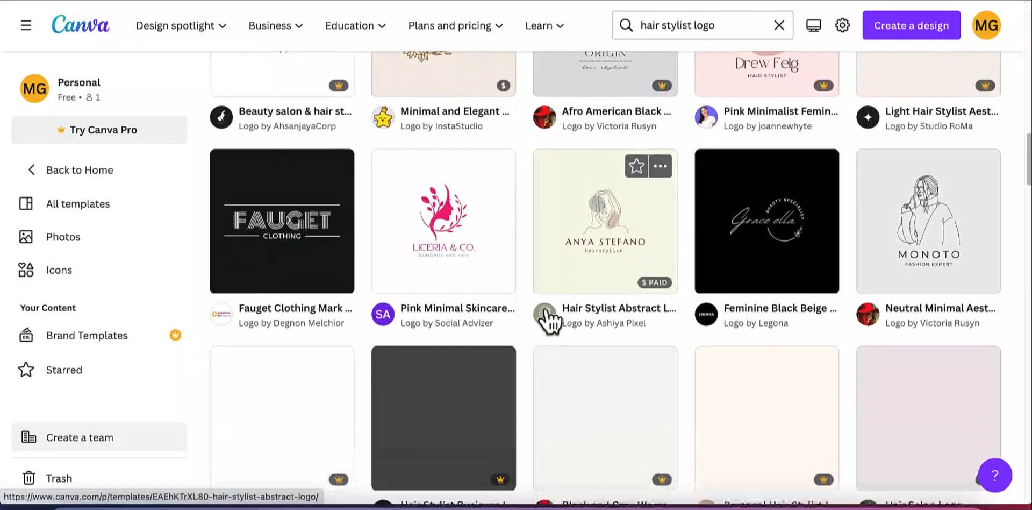
{"action": "scroll", "coordinate": [550, 321], "scroll_direction": "down", "scroll_amount": 3}
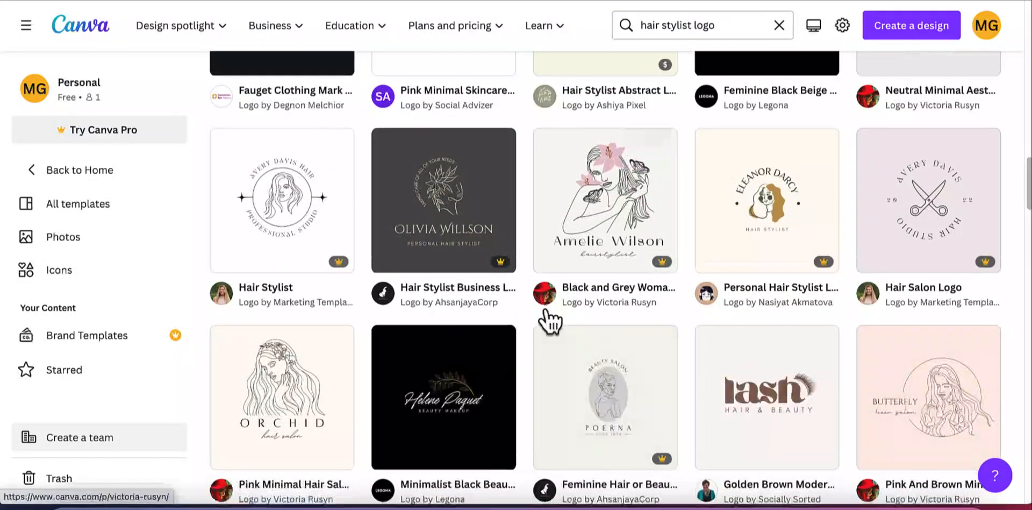
{"action": "scroll", "coordinate": [549, 322], "scroll_direction": "down", "scroll_amount": 1}
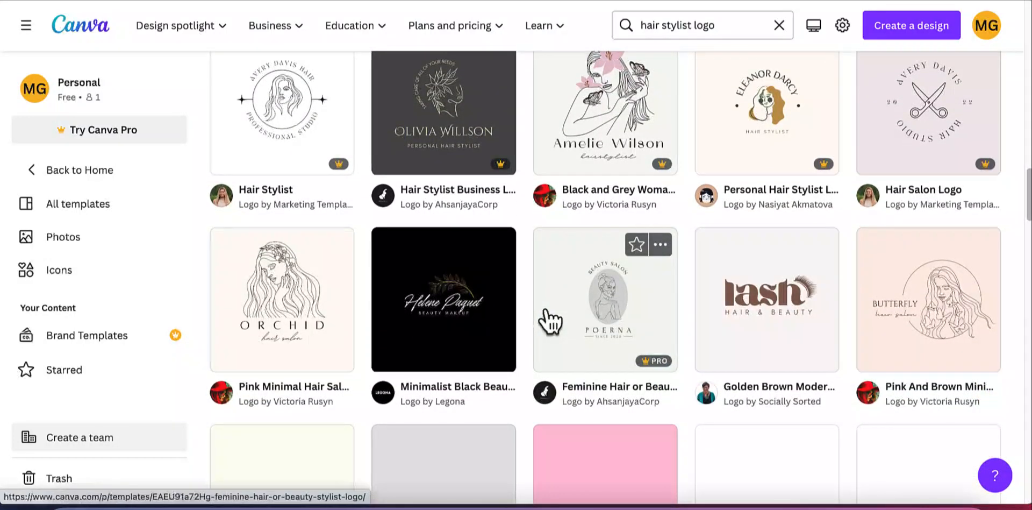
{"action": "scroll", "coordinate": [549, 322], "scroll_direction": "down", "scroll_amount": 1}
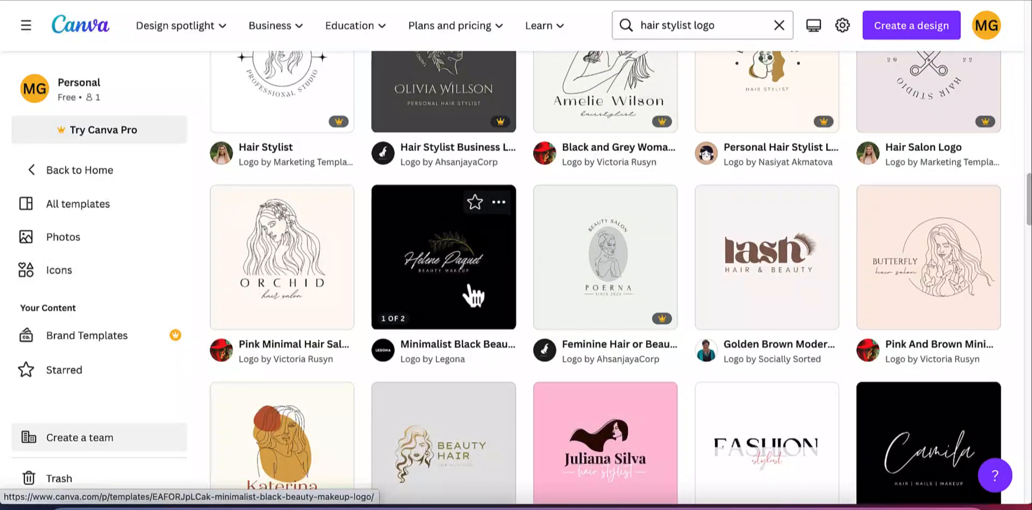
{"action": "left_click", "coordinate": [445, 264]}
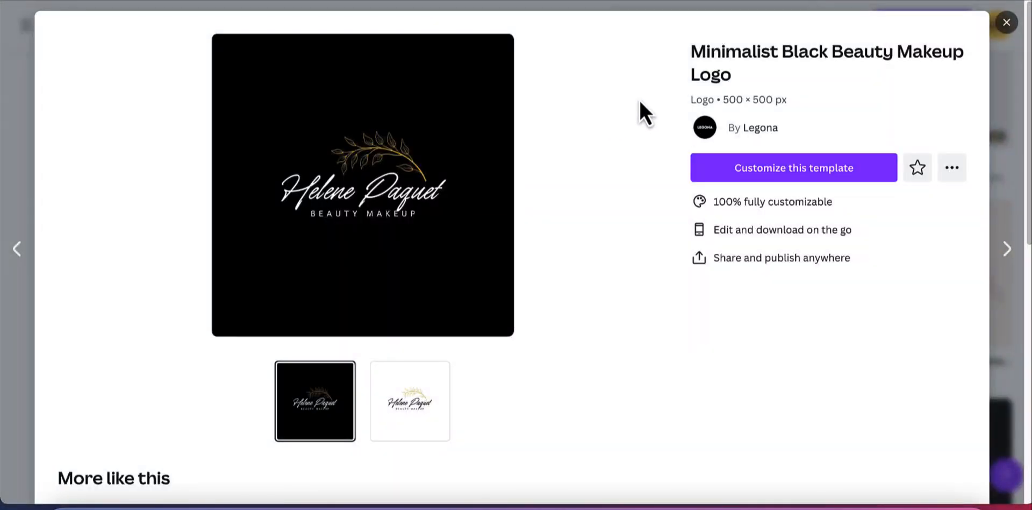
Step: Review the Minimalist Black Beauty Makeup Logo preview and open the template for customizing
{"action": "scroll", "coordinate": [640, 102], "scroll_direction": "down", "scroll_amount": 1}
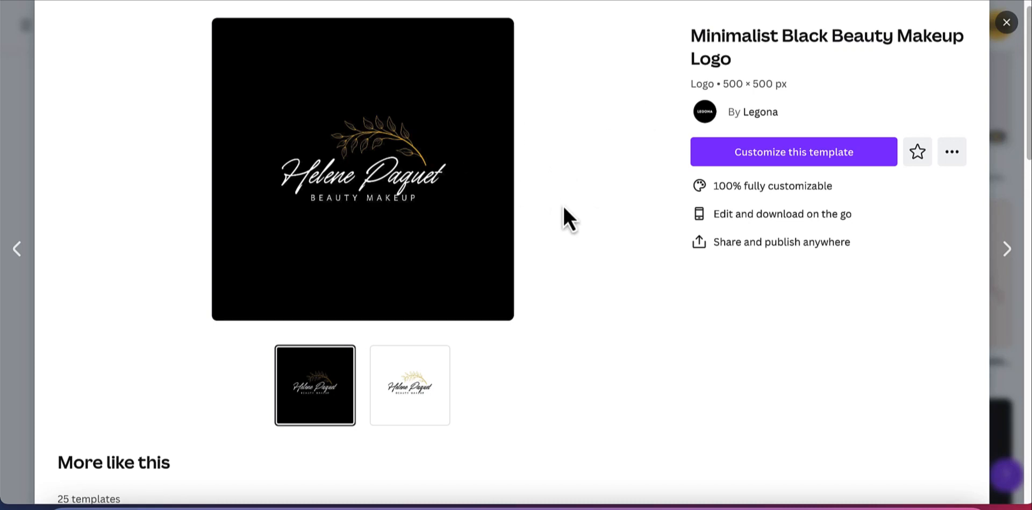
{"action": "scroll", "coordinate": [563, 205], "scroll_direction": "down", "scroll_amount": 1}
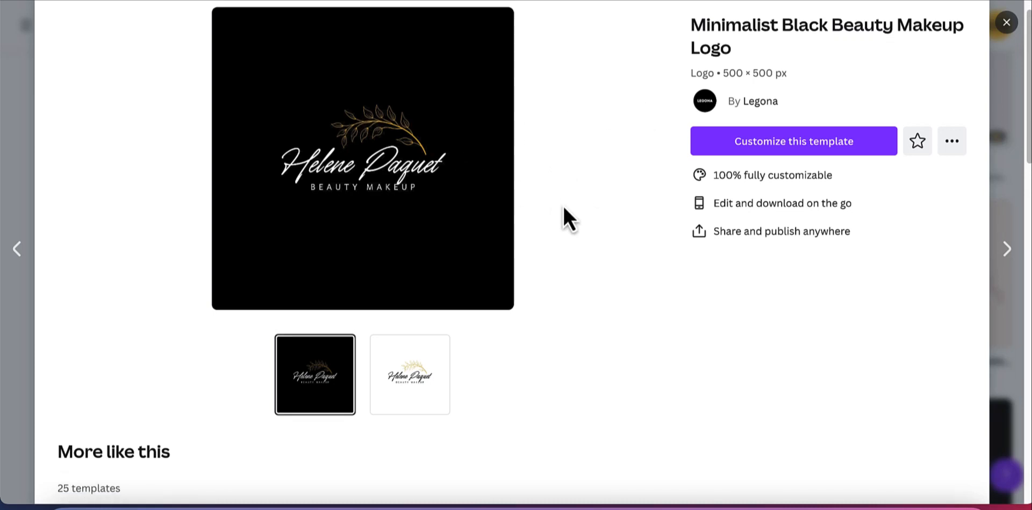
{"action": "scroll", "coordinate": [563, 207], "scroll_direction": "up", "scroll_amount": 1}
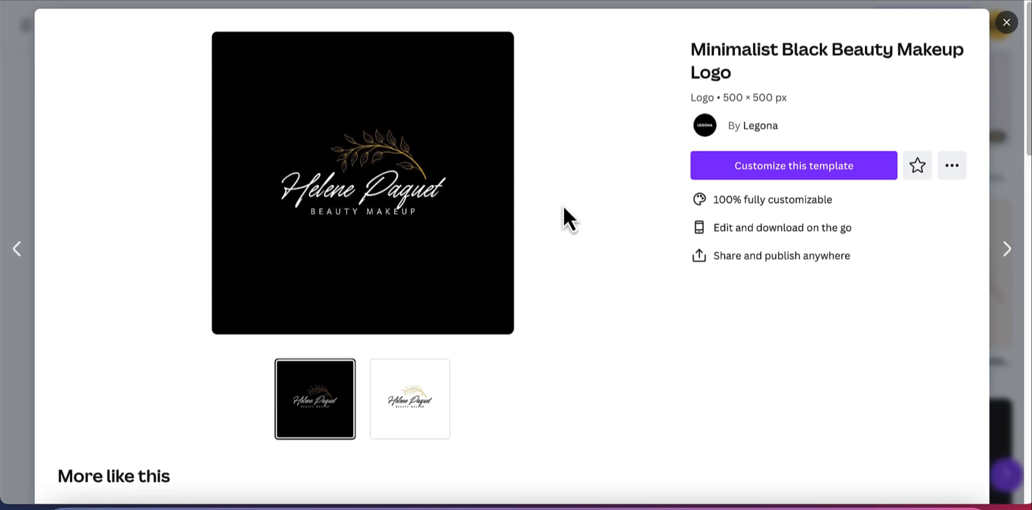
{"action": "left_click", "coordinate": [792, 170]}
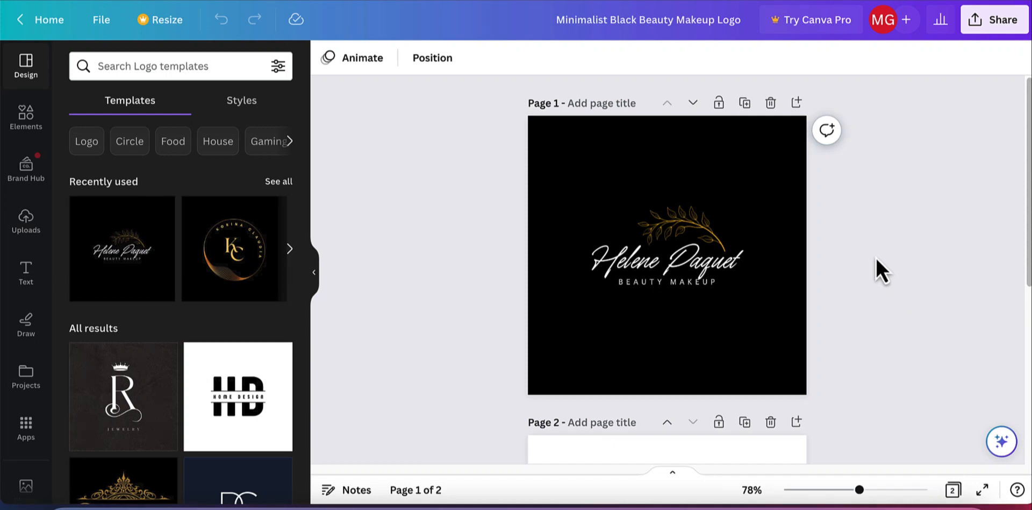
Step: Look over the template's two pages, comparing the black and white versions of the logo
{"action": "scroll", "coordinate": [876, 258], "scroll_direction": "down", "scroll_amount": 3}
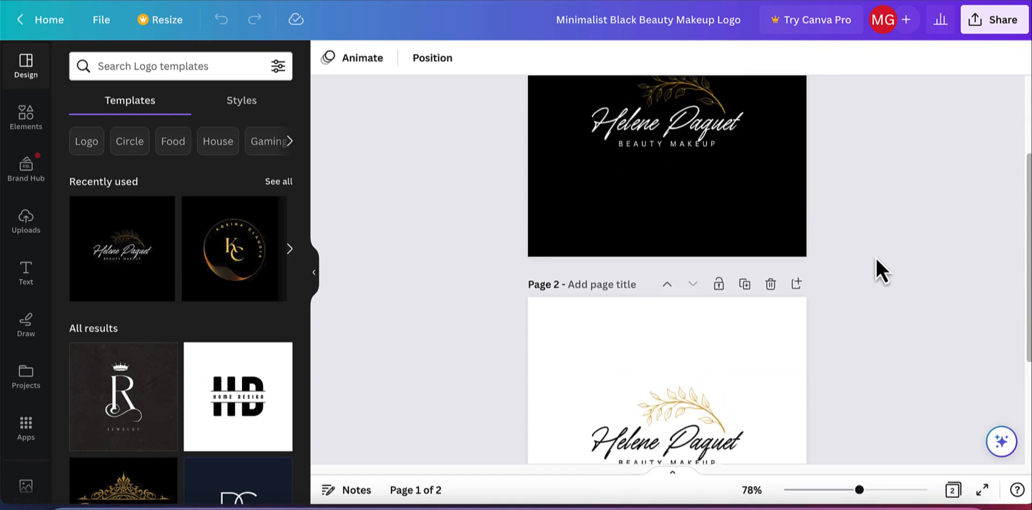
{"action": "scroll", "coordinate": [876, 257], "scroll_direction": "up", "scroll_amount": 2}
{"action": "scroll", "coordinate": [876, 257], "scroll_direction": "down", "scroll_amount": 4}
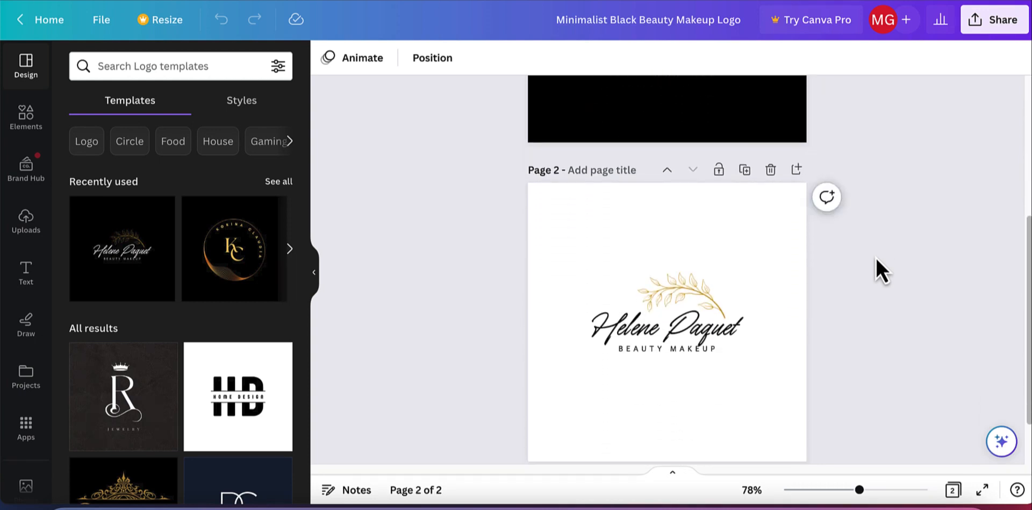
{"action": "scroll", "coordinate": [875, 259], "scroll_direction": "down", "scroll_amount": 2}
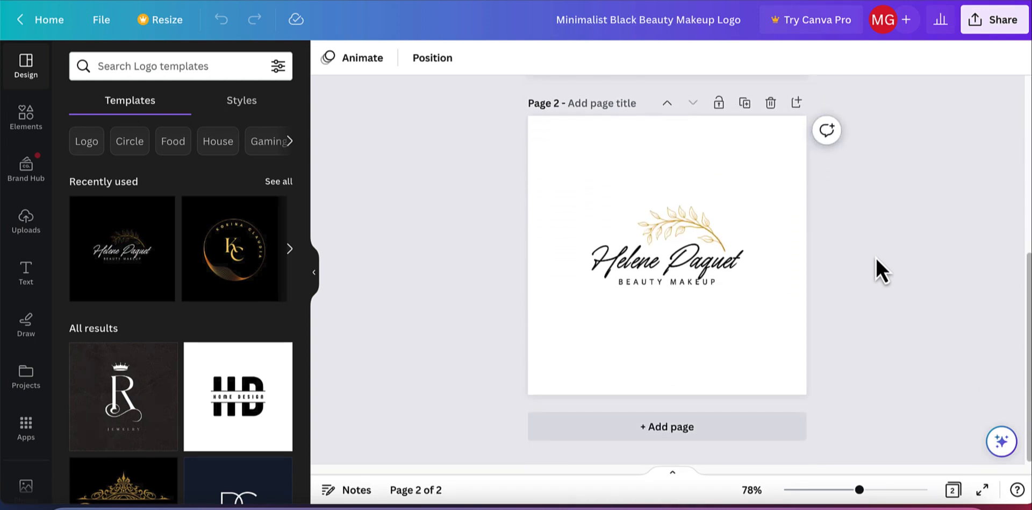
{"action": "scroll", "coordinate": [876, 257], "scroll_direction": "up", "scroll_amount": 6}
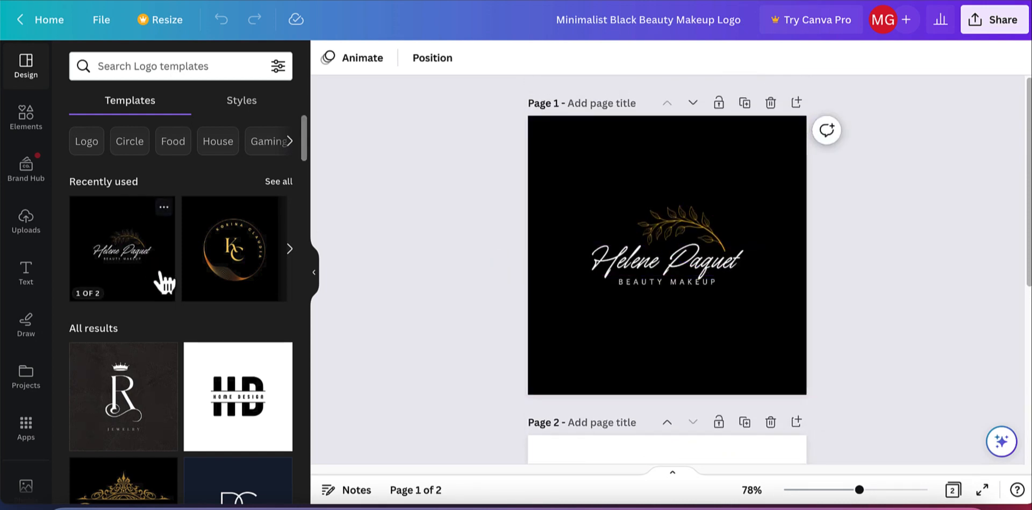
Step: Browse the alternative logo templates offered in the editor, comparing their styles without applying one
{"action": "scroll", "coordinate": [157, 278], "scroll_direction": "down", "scroll_amount": 3}
{"action": "scroll", "coordinate": [160, 268], "scroll_direction": "down", "scroll_amount": 3}
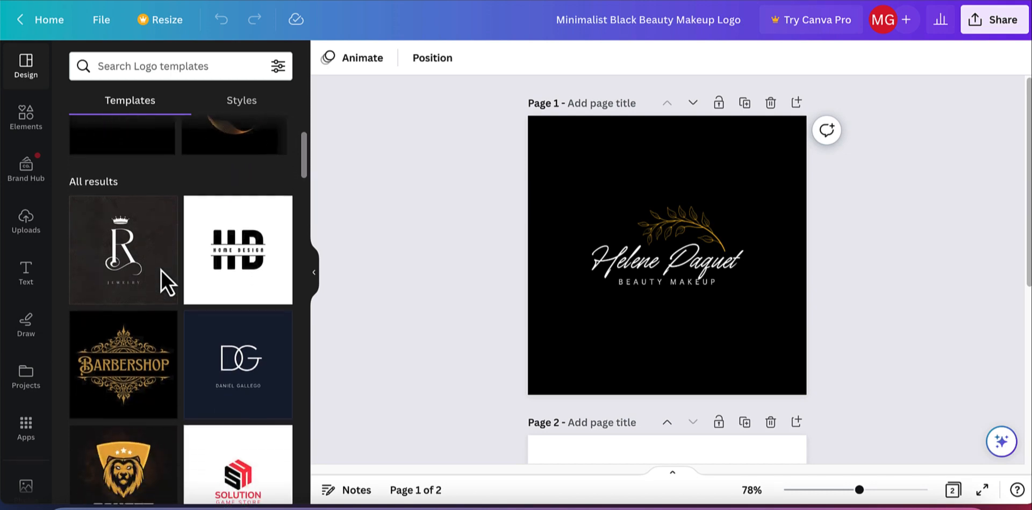
{"action": "scroll", "coordinate": [124, 323], "scroll_direction": "down", "scroll_amount": 1}
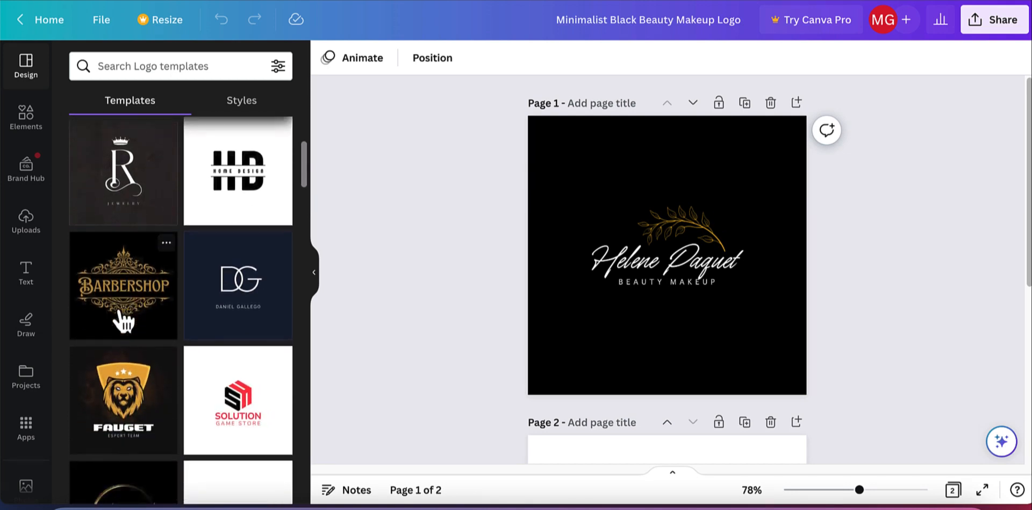
{"action": "scroll", "coordinate": [123, 321], "scroll_direction": "down", "scroll_amount": 5}
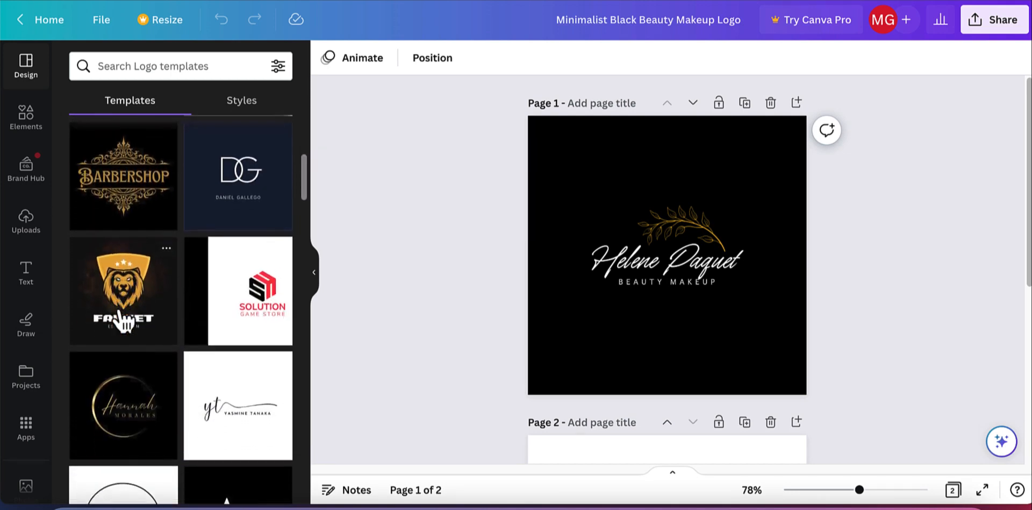
{"action": "scroll", "coordinate": [124, 321], "scroll_direction": "down", "scroll_amount": 3}
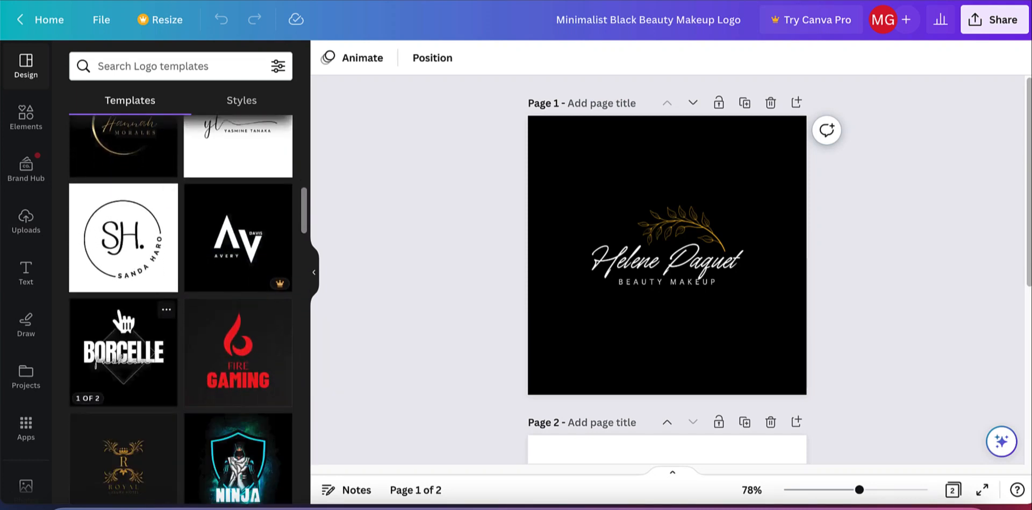
{"action": "scroll", "coordinate": [123, 321], "scroll_direction": "down", "scroll_amount": 3}
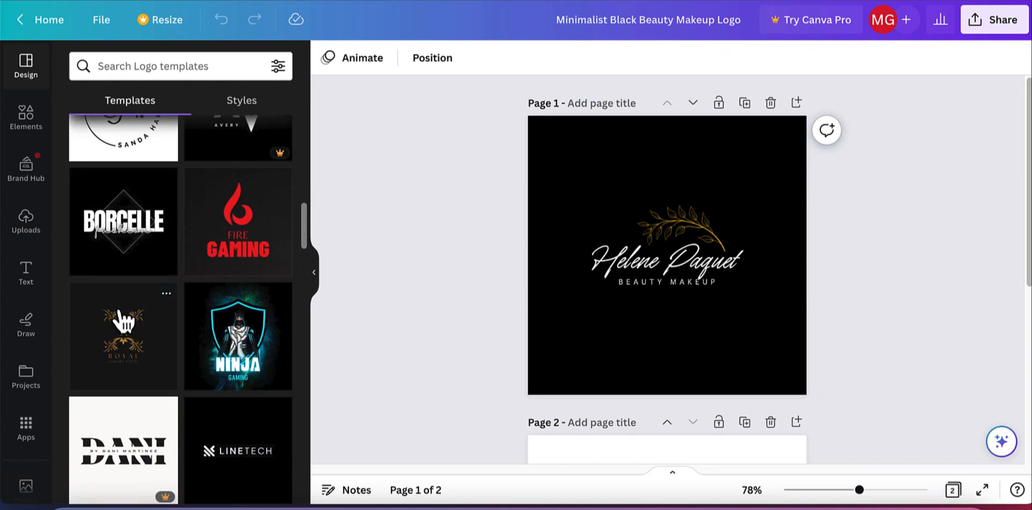
{"action": "scroll", "coordinate": [123, 322], "scroll_direction": "down", "scroll_amount": 5}
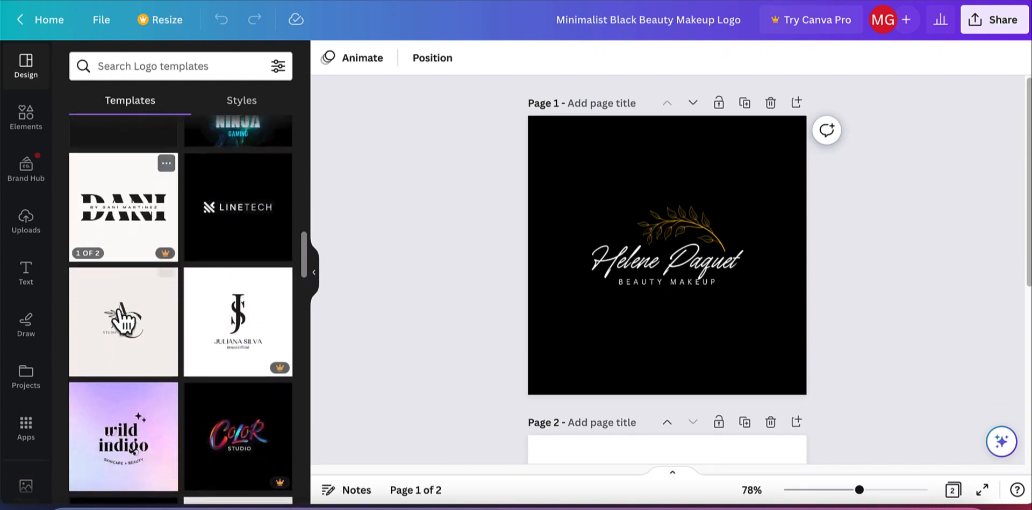
{"action": "scroll", "coordinate": [123, 322], "scroll_direction": "down", "scroll_amount": 2}
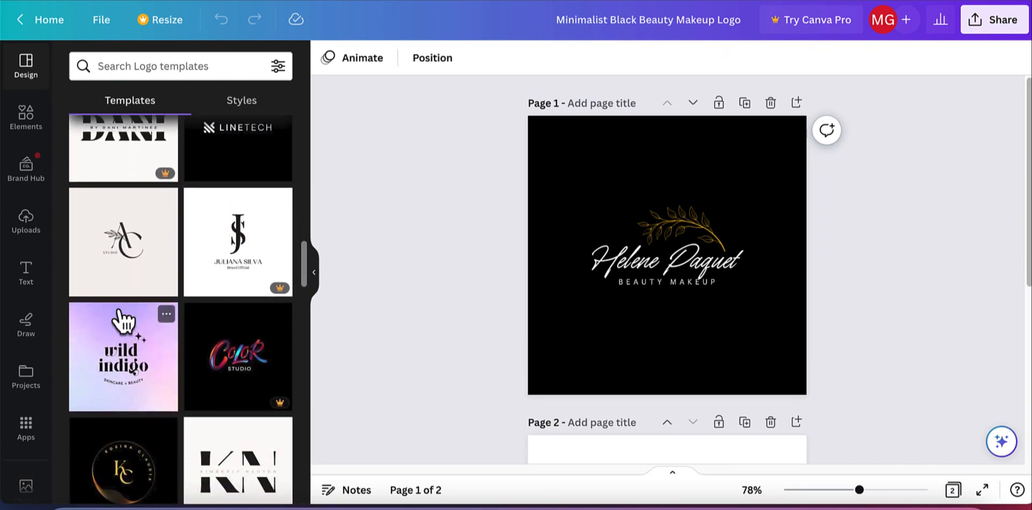
{"action": "scroll", "coordinate": [124, 322], "scroll_direction": "down", "scroll_amount": 6}
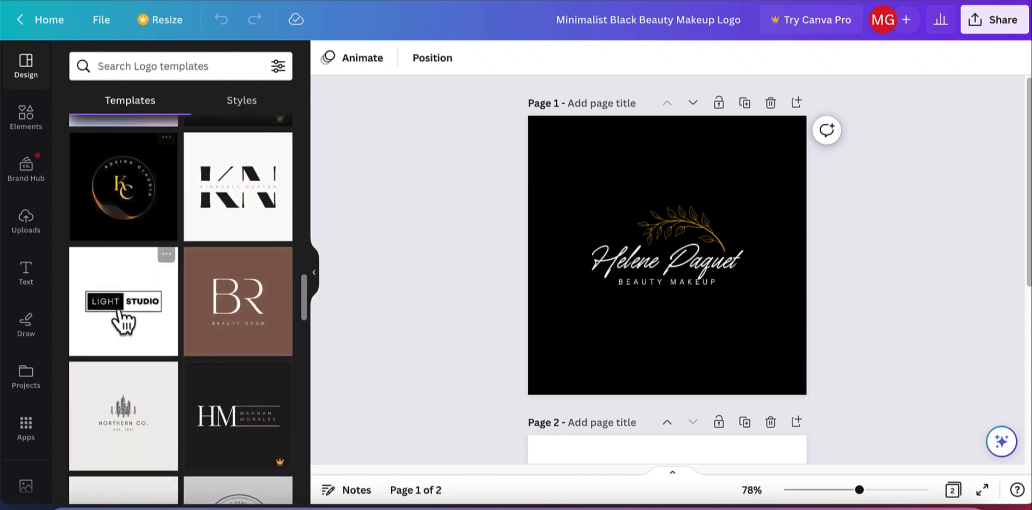
{"action": "scroll", "coordinate": [121, 311], "scroll_direction": "down", "scroll_amount": 1}
{"action": "scroll", "coordinate": [120, 310], "scroll_direction": "down", "scroll_amount": 3}
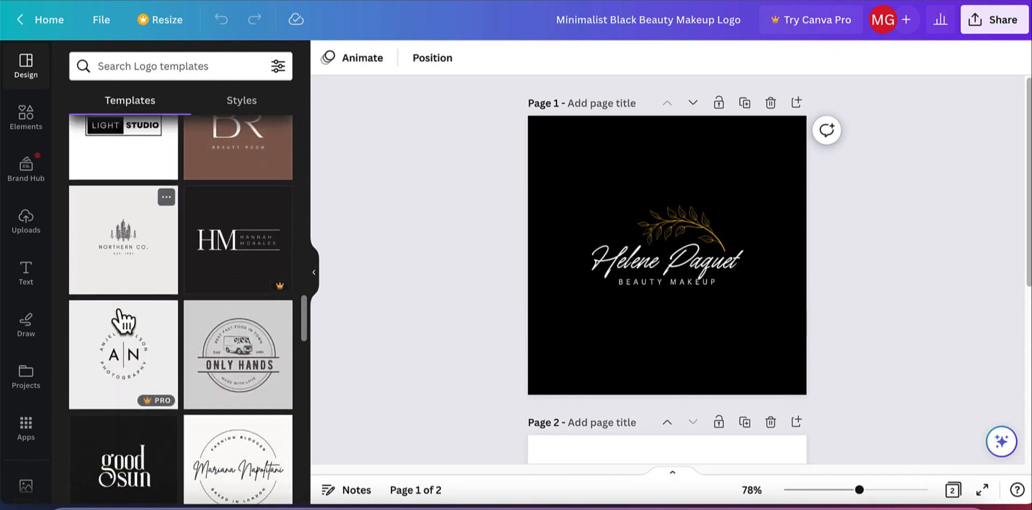
{"action": "scroll", "coordinate": [123, 322], "scroll_direction": "down", "scroll_amount": 1}
Step: Replace the script name on the black logo of page 1 with the hair stylist's name
{"action": "left_click", "coordinate": [688, 264]}
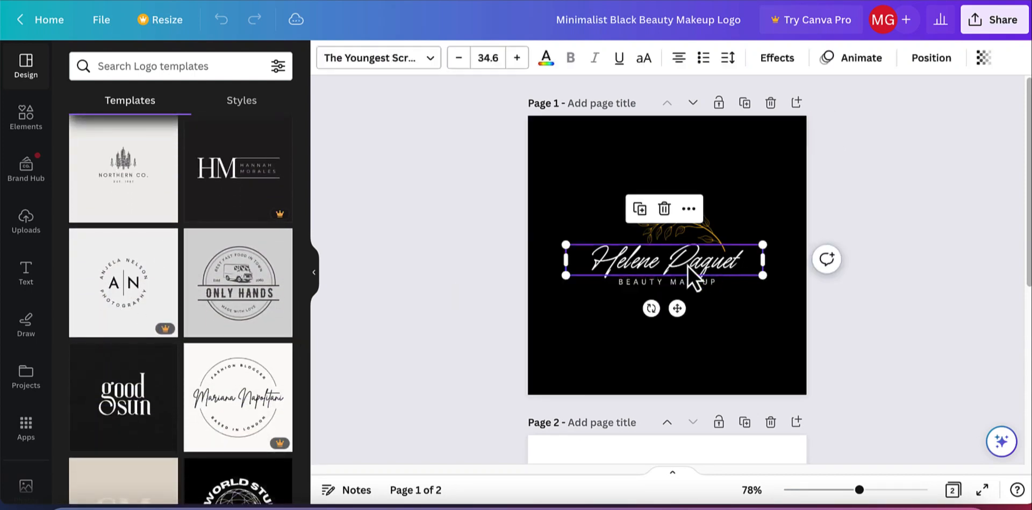
{"action": "double_click", "coordinate": [640, 264]}
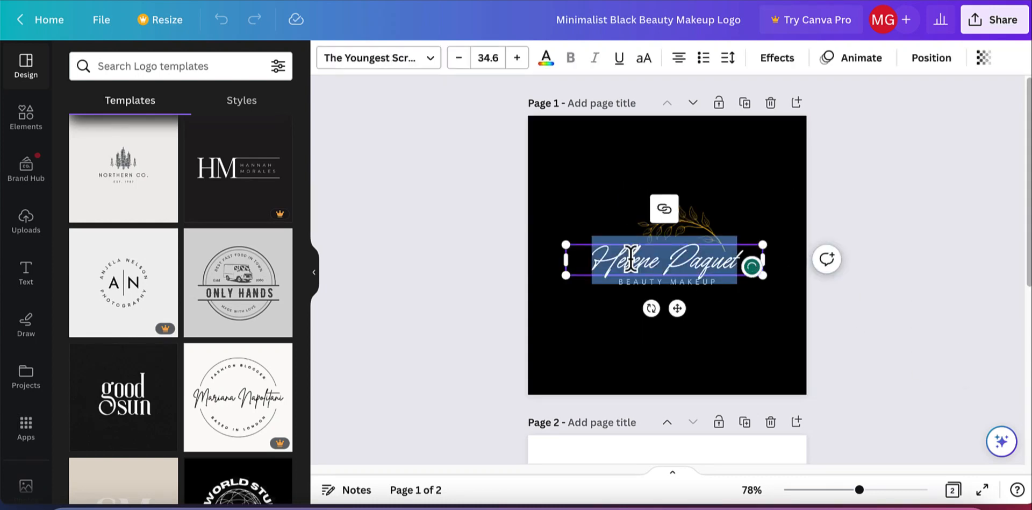
{"action": "type", "text": "Manny"}
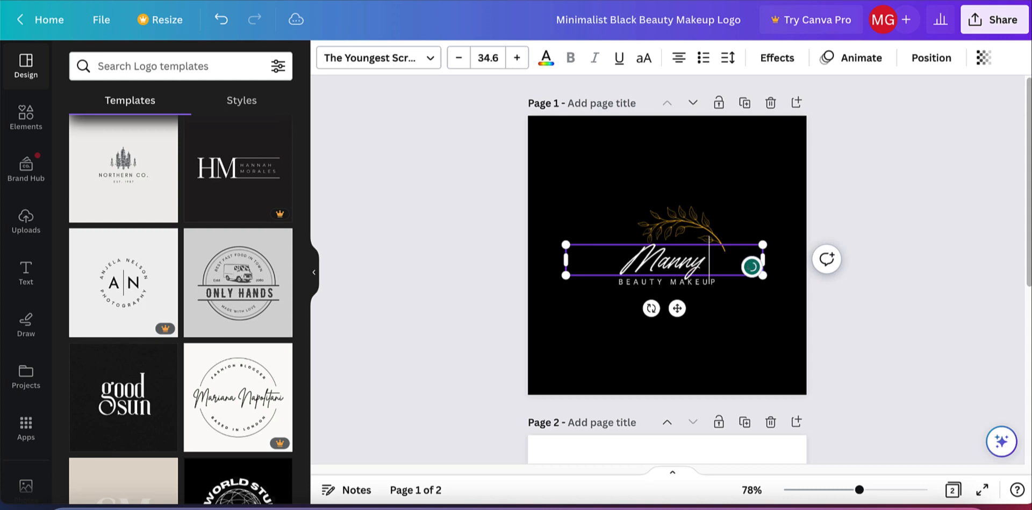
{"action": "type", "text": " G"}
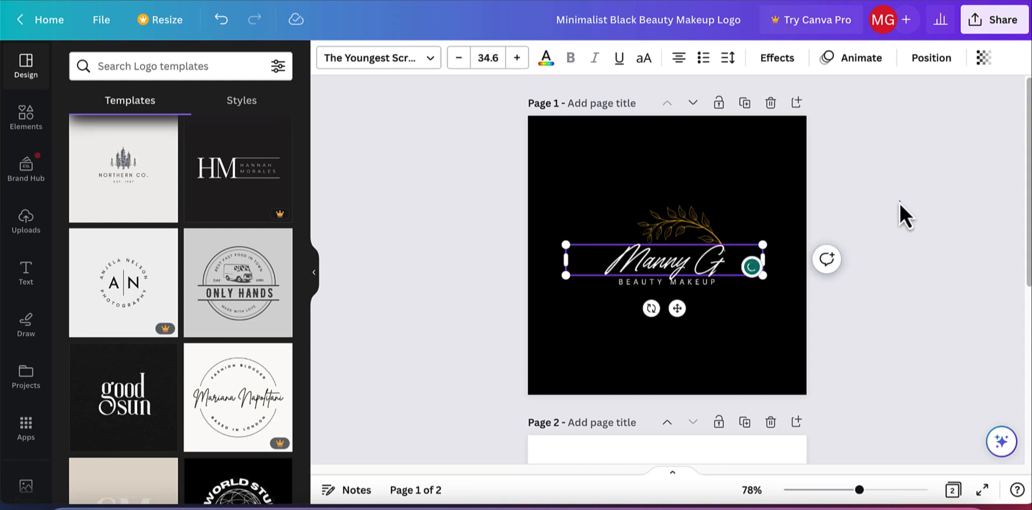
{"action": "key", "text": "Escape"}
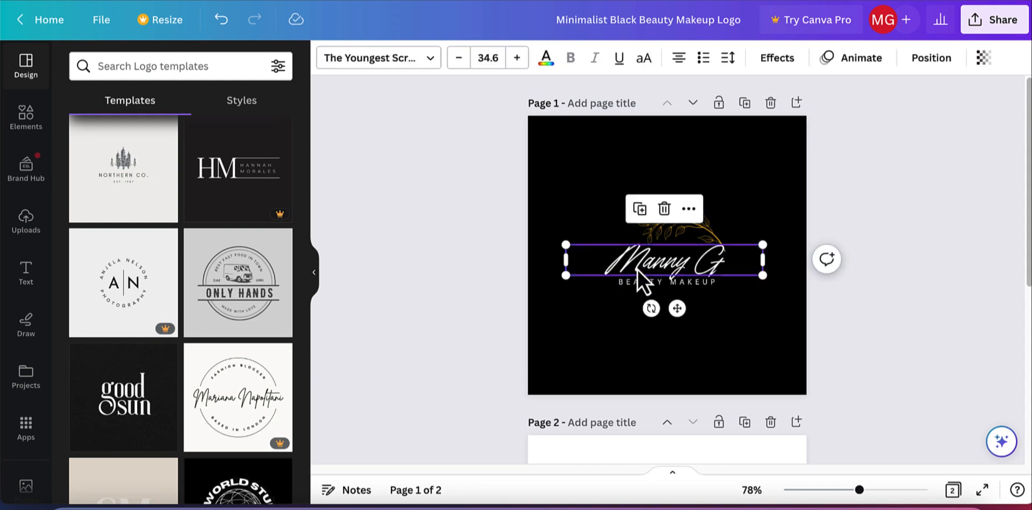
Step: Increase the font size of the script name on page 1 to 38.6, keeping The Youngest Script font
{"action": "left_click", "coordinate": [430, 61]}
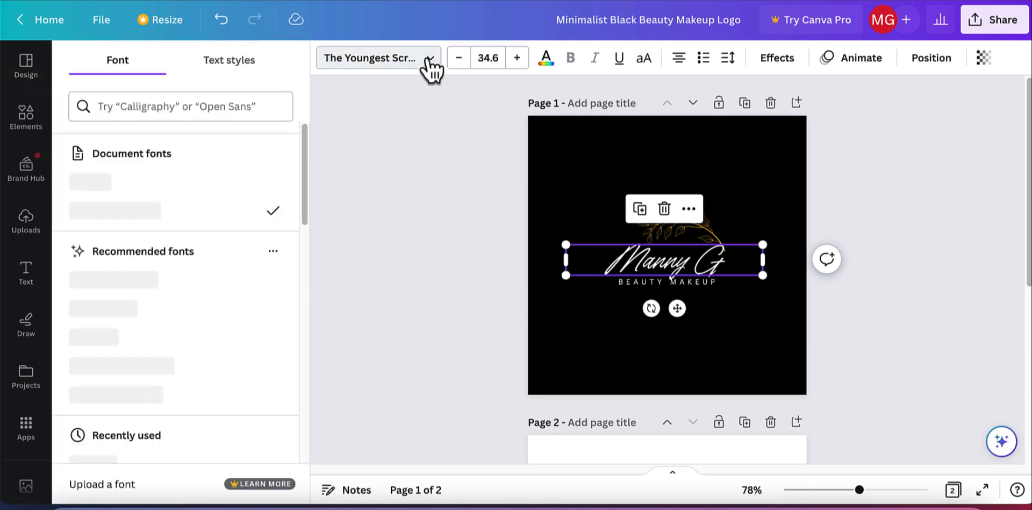
{"action": "left_click", "coordinate": [517, 59]}
{"action": "left_click", "coordinate": [517, 59]}
{"action": "left_click", "coordinate": [517, 58]}
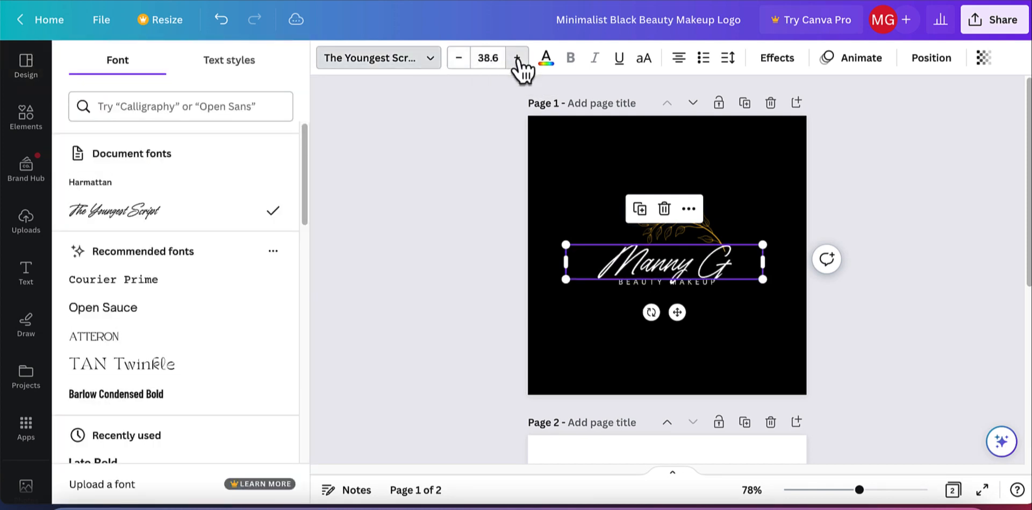
{"action": "left_click", "coordinate": [517, 58]}
Step: Move the "BEAUTY MAKEUP" tagline slightly down so it clears the enlarged name
{"action": "left_click", "coordinate": [648, 299]}
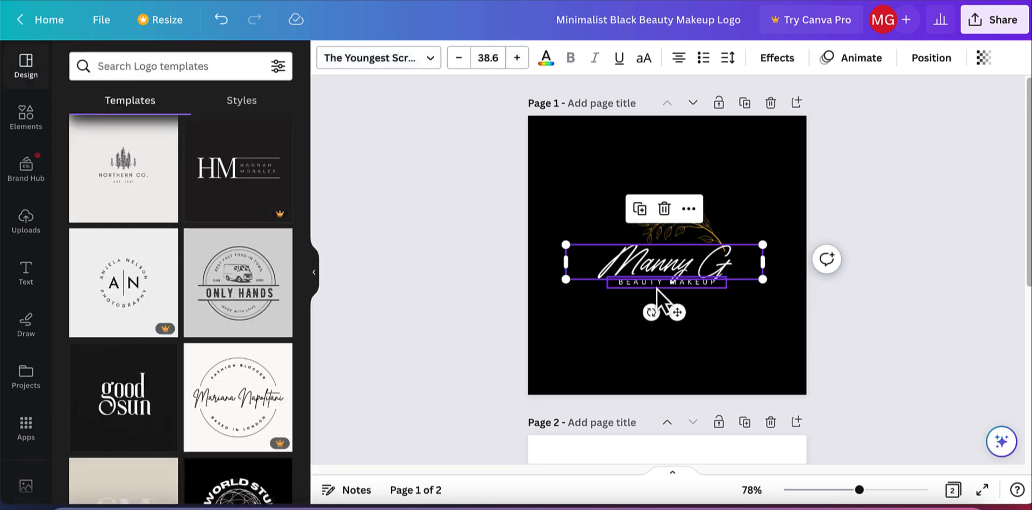
{"action": "left_click", "coordinate": [656, 288]}
{"action": "left_click_drag", "start_coordinate": [656, 290], "coordinate": [656, 296]}
{"action": "left_click", "coordinate": [840, 339]}
Step: Replace "MAKEUP" in the tagline with "HAIR" so it reads "BEAUTY HAIR"
{"action": "left_click", "coordinate": [680, 301]}
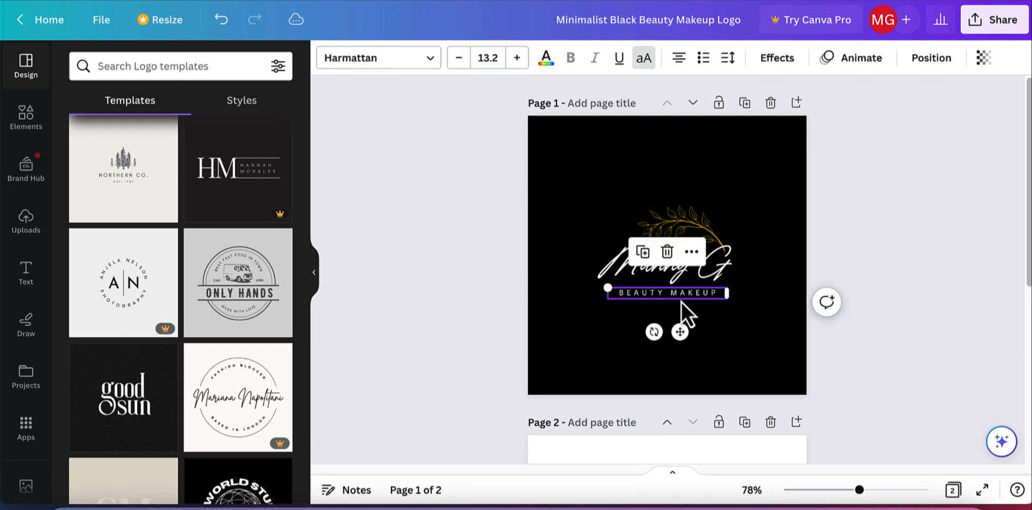
{"action": "left_click", "coordinate": [681, 301]}
{"action": "double_click", "coordinate": [693, 294]}
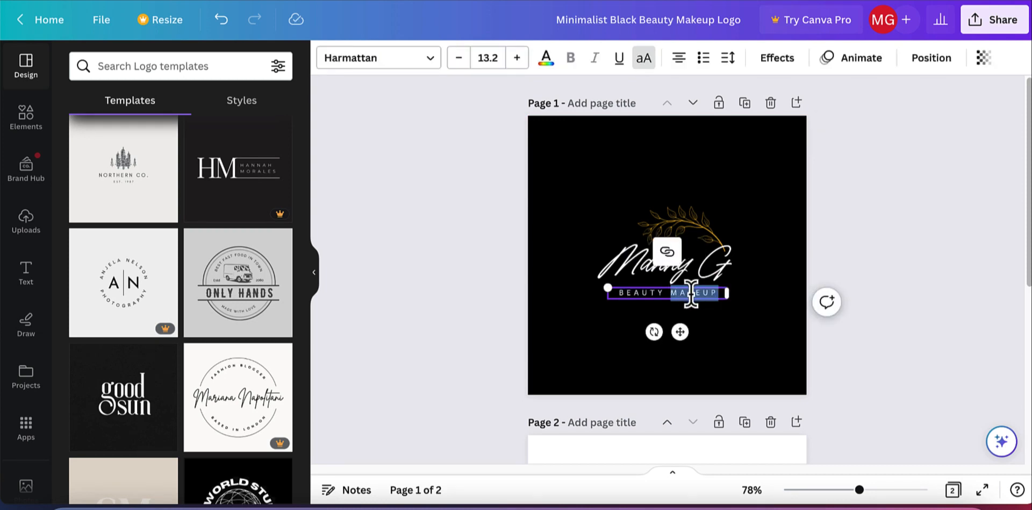
{"action": "type", "text": "HAIR"}
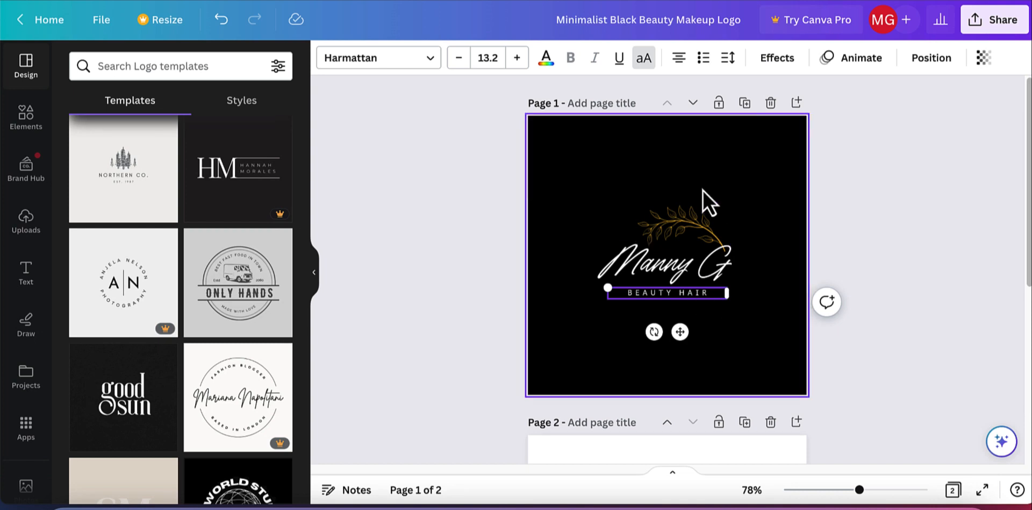
Step: Move the golden leaf branch on page 1 slightly up and to the left so it sits clear above the name
{"action": "left_click", "coordinate": [882, 221]}
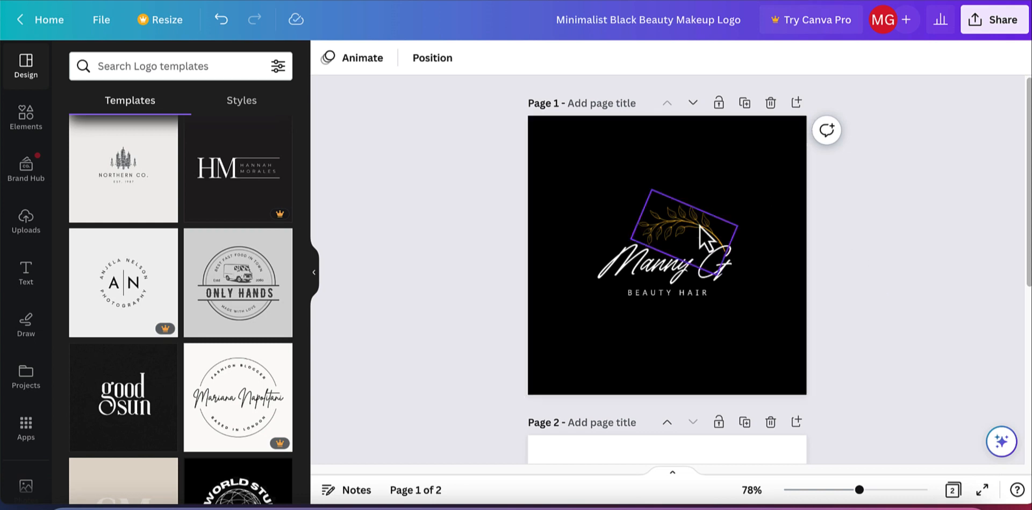
{"action": "left_click_drag", "start_coordinate": [668, 225], "coordinate": [666, 218]}
{"action": "left_click", "coordinate": [861, 219]}
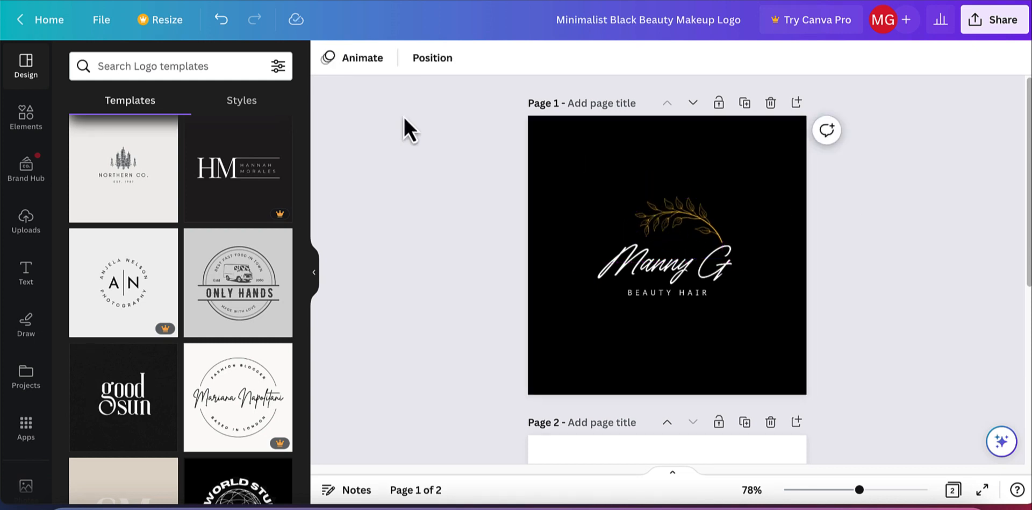
Step: Browse the available elements, text styles and font combinations, and drawing tools that could be added to the logo
{"action": "left_click", "coordinate": [32, 126]}
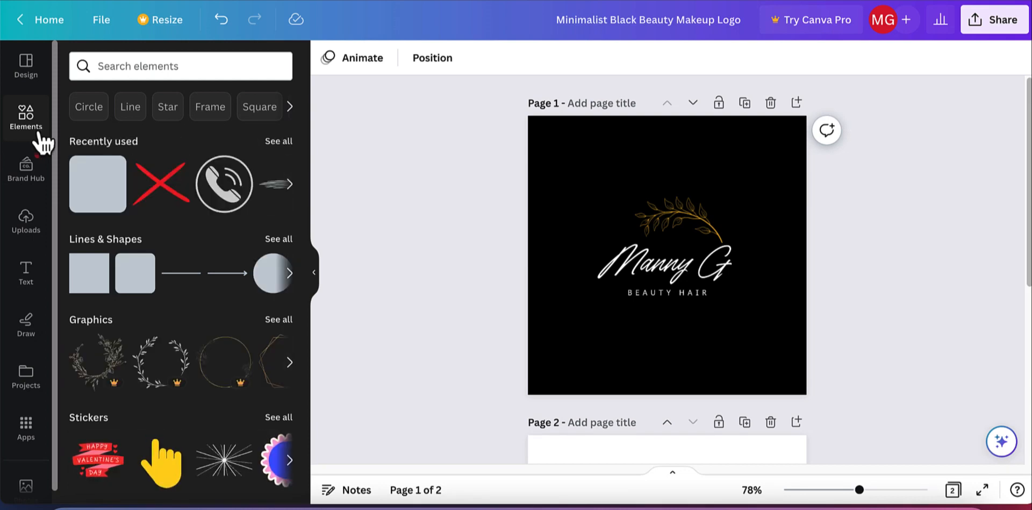
{"action": "scroll", "coordinate": [160, 262], "scroll_direction": "down", "scroll_amount": 1}
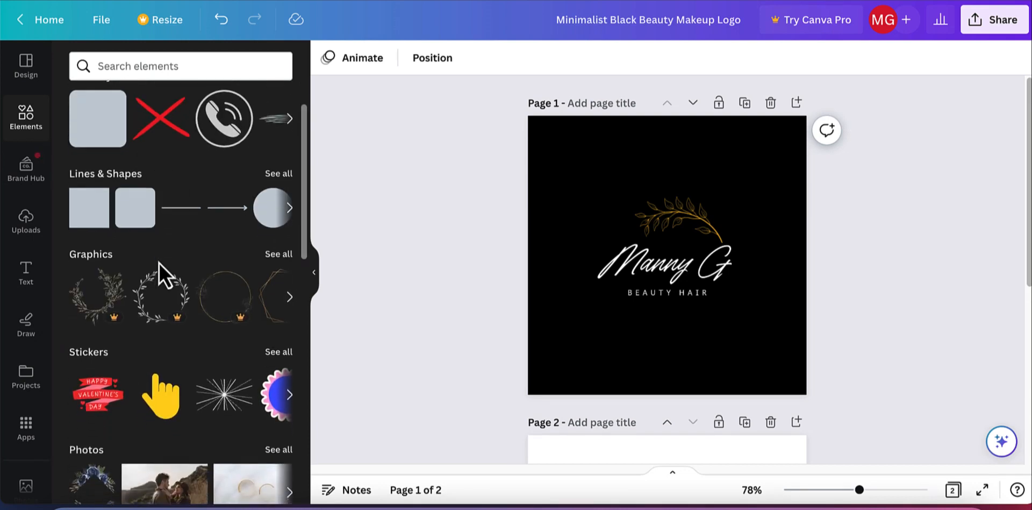
{"action": "scroll", "coordinate": [159, 262], "scroll_direction": "down", "scroll_amount": 5}
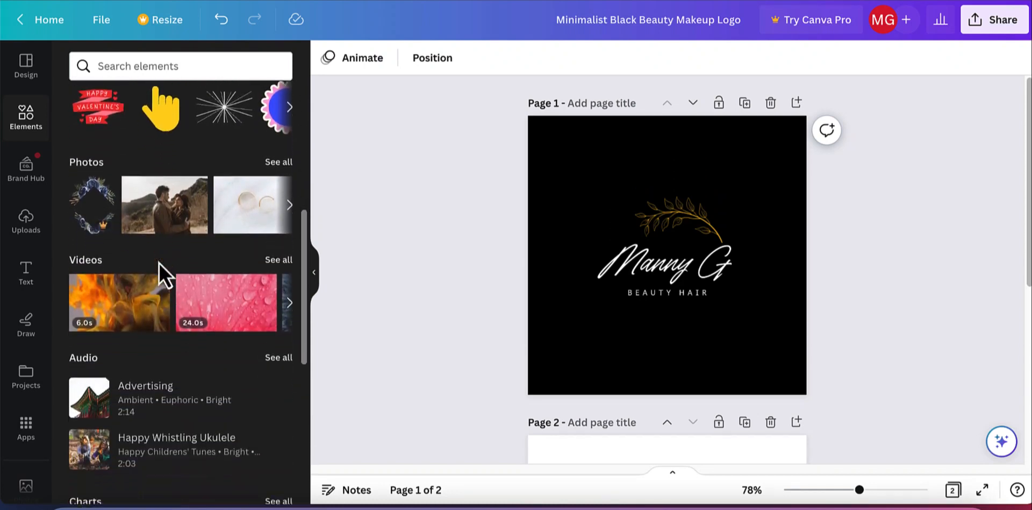
{"action": "scroll", "coordinate": [159, 262], "scroll_direction": "down", "scroll_amount": 2}
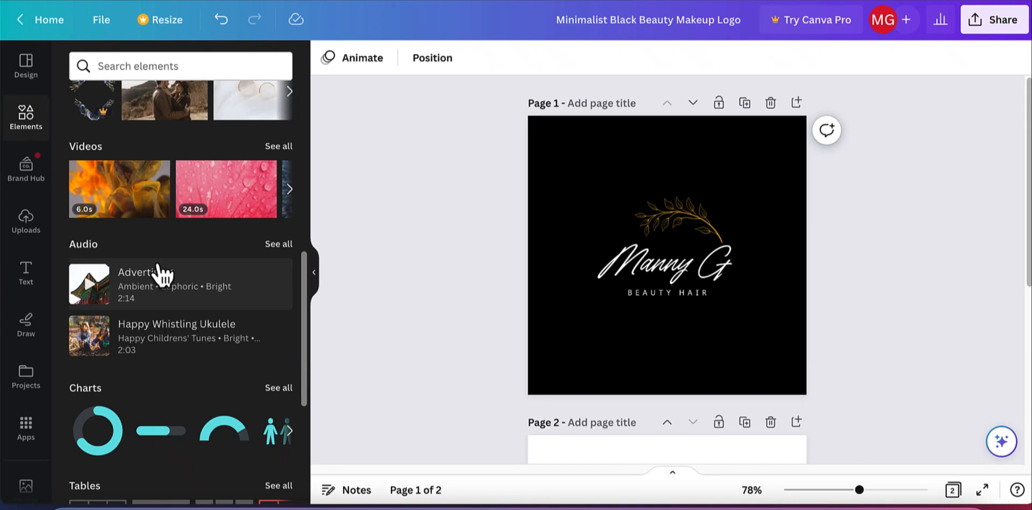
{"action": "scroll", "coordinate": [158, 274], "scroll_direction": "down", "scroll_amount": 2}
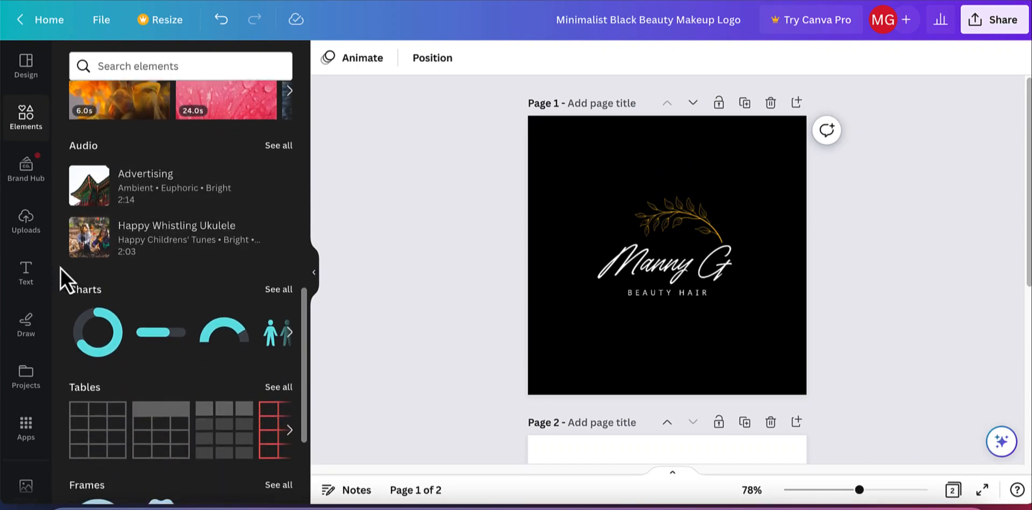
{"action": "left_click", "coordinate": [26, 285]}
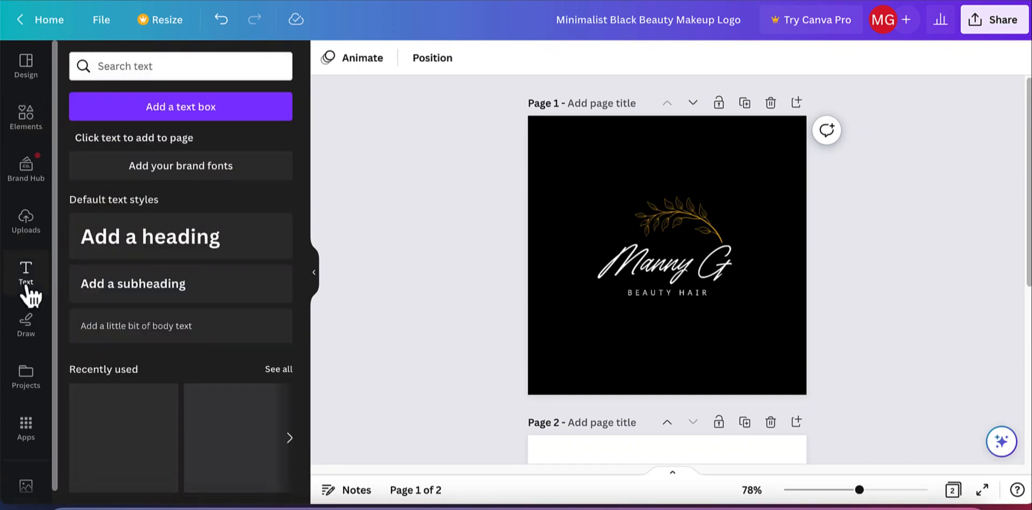
{"action": "scroll", "coordinate": [121, 292], "scroll_direction": "down", "scroll_amount": 3}
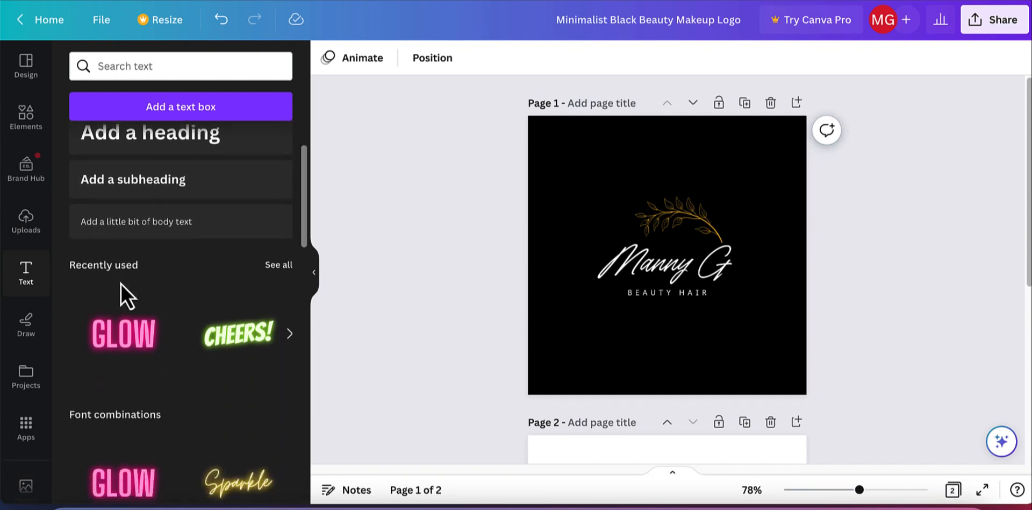
{"action": "scroll", "coordinate": [125, 294], "scroll_direction": "down", "scroll_amount": 2}
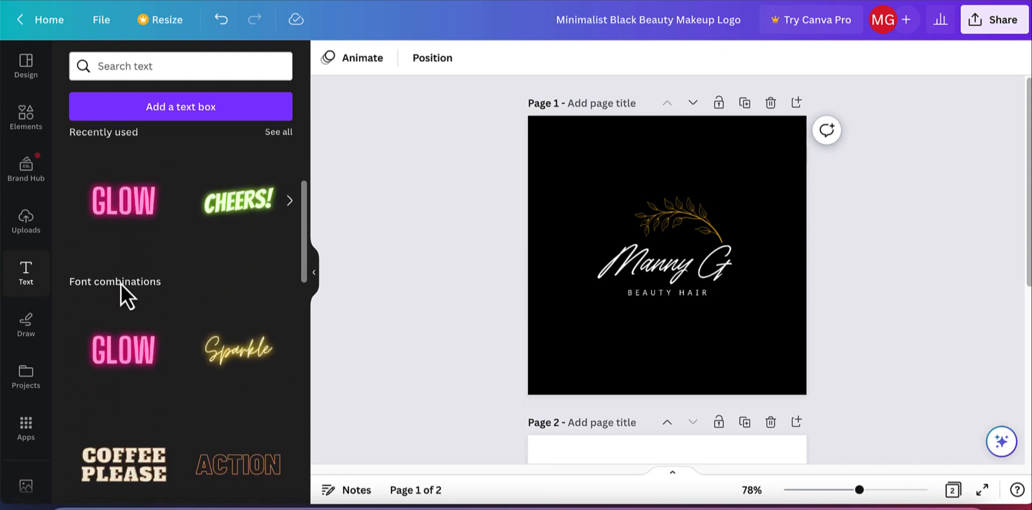
{"action": "scroll", "coordinate": [119, 282], "scroll_direction": "down", "scroll_amount": 1}
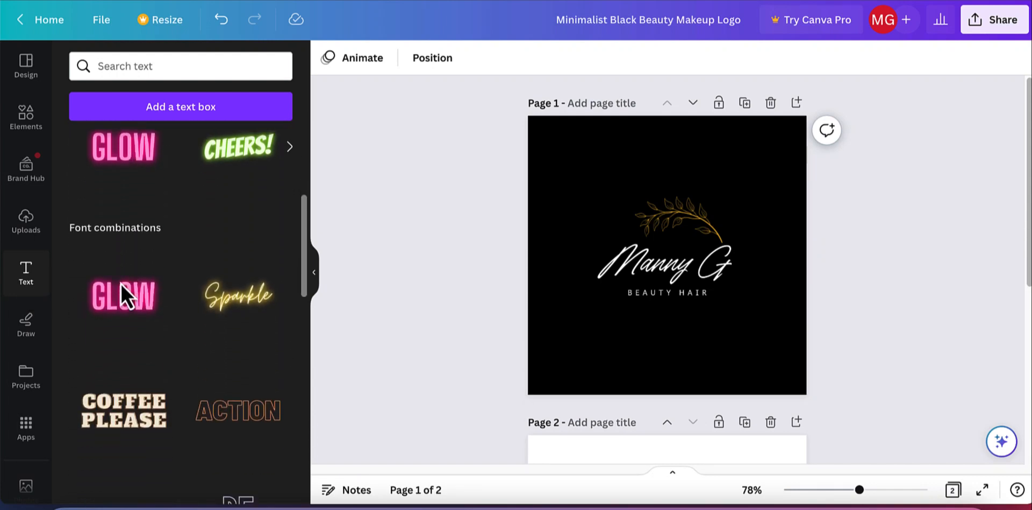
{"action": "left_click", "coordinate": [29, 332]}
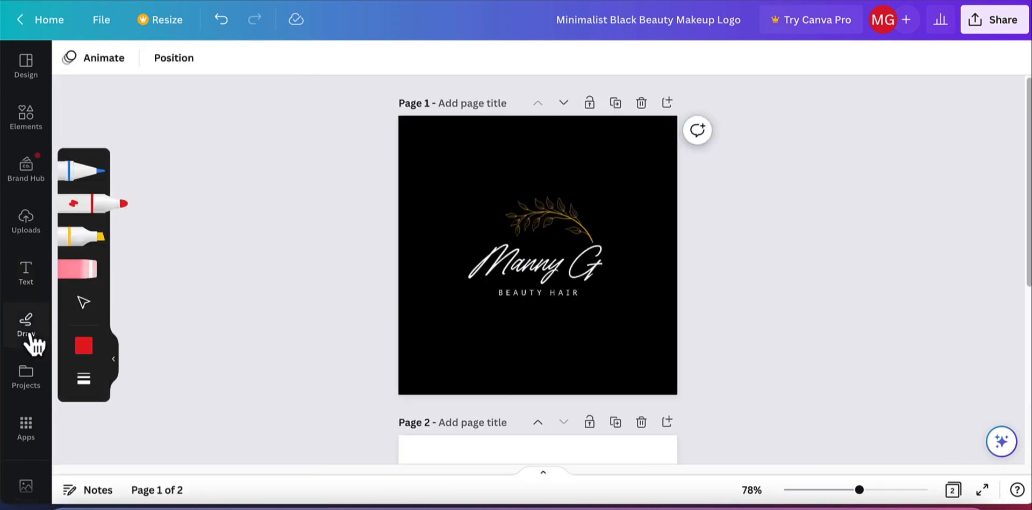
{"action": "left_click", "coordinate": [27, 129]}
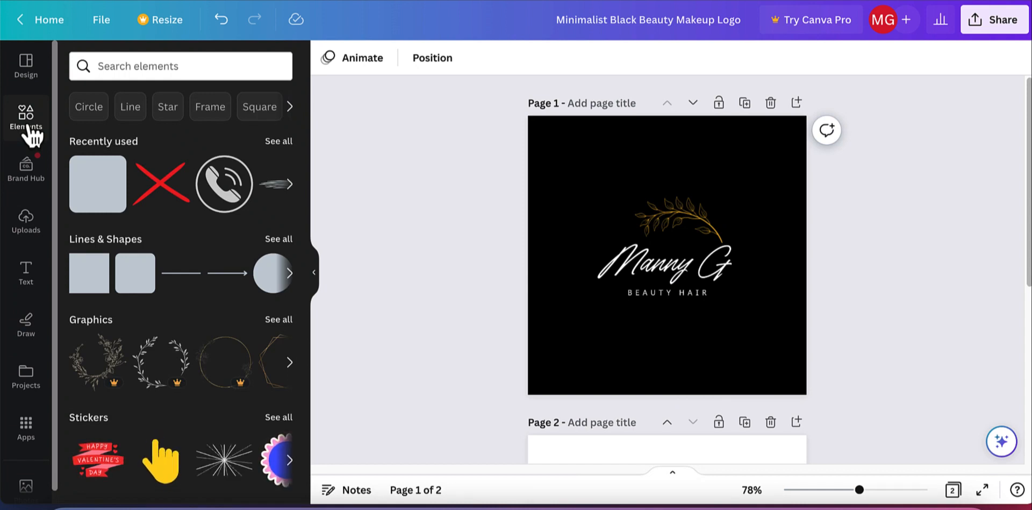
Step: Compare the customized black logo on page 1 with the white version on page 2
{"action": "scroll", "coordinate": [882, 230], "scroll_direction": "down", "scroll_amount": 1}
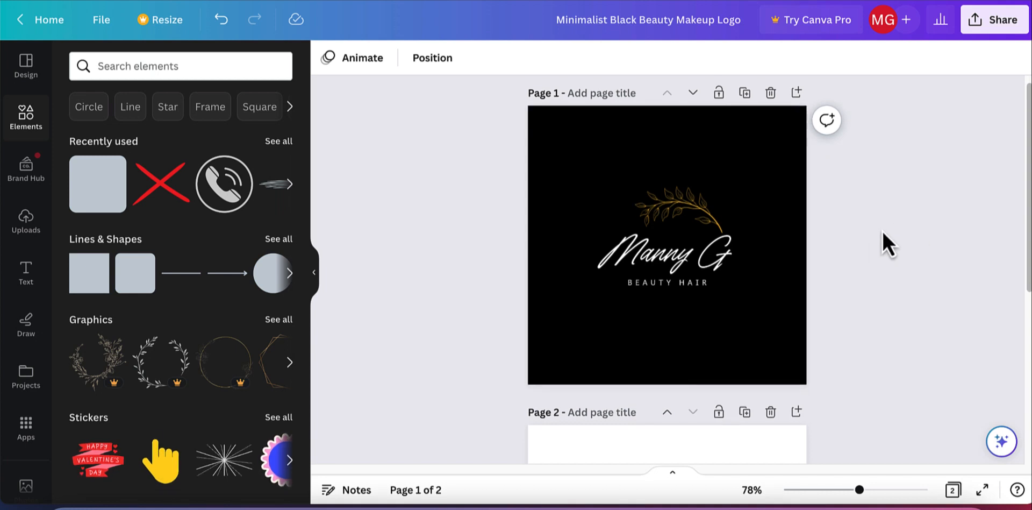
{"action": "scroll", "coordinate": [882, 232], "scroll_direction": "down", "scroll_amount": 5}
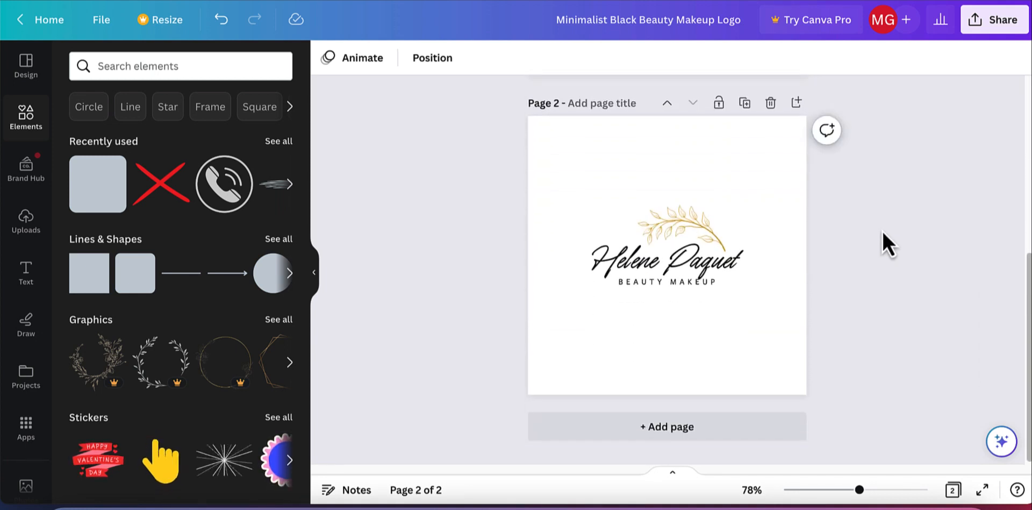
{"action": "scroll", "coordinate": [883, 233], "scroll_direction": "up", "scroll_amount": 5}
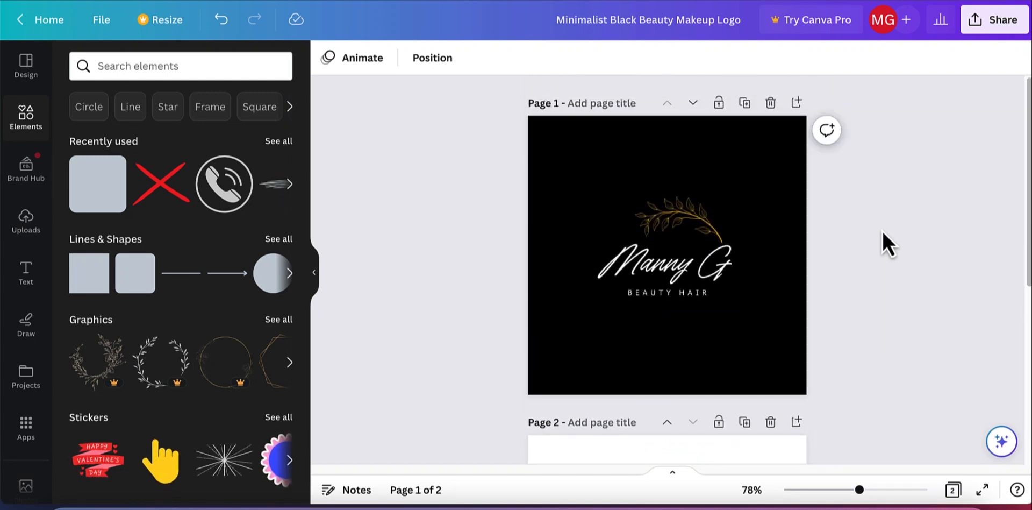
{"action": "scroll", "coordinate": [910, 263], "scroll_direction": "down", "scroll_amount": 2}
{"action": "scroll", "coordinate": [910, 264], "scroll_direction": "down", "scroll_amount": 3}
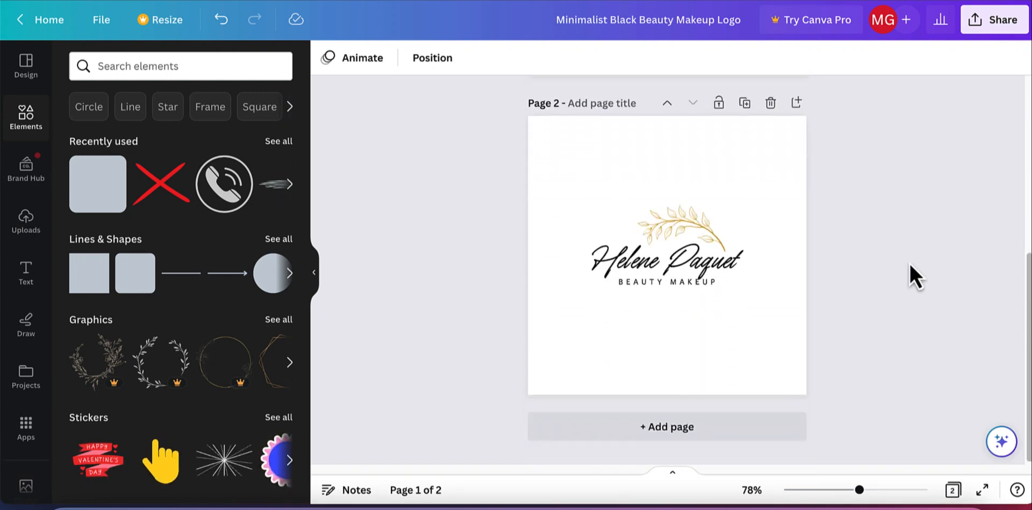
{"action": "scroll", "coordinate": [910, 264], "scroll_direction": "up", "scroll_amount": 5}
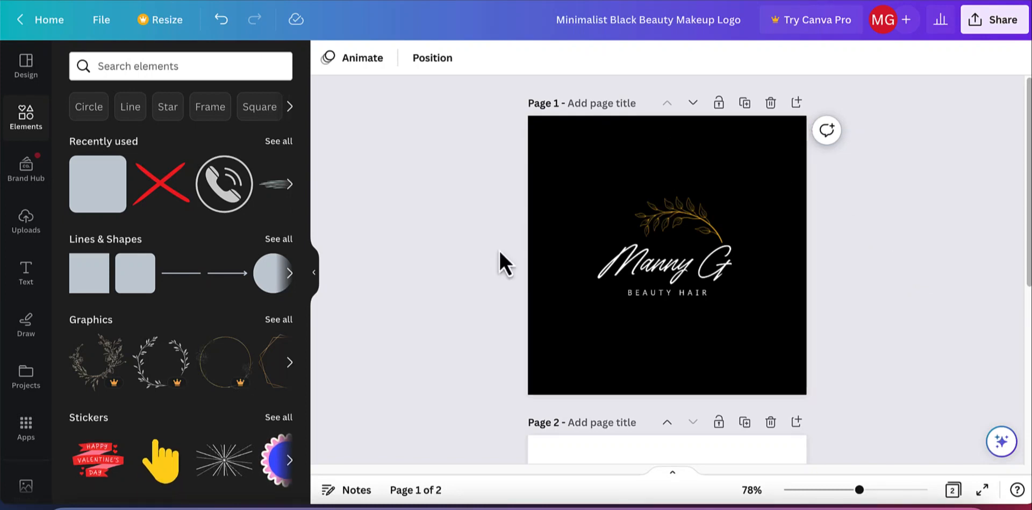
Step: Open the design's download settings and choose PNG as the file type
{"action": "left_click", "coordinate": [996, 24]}
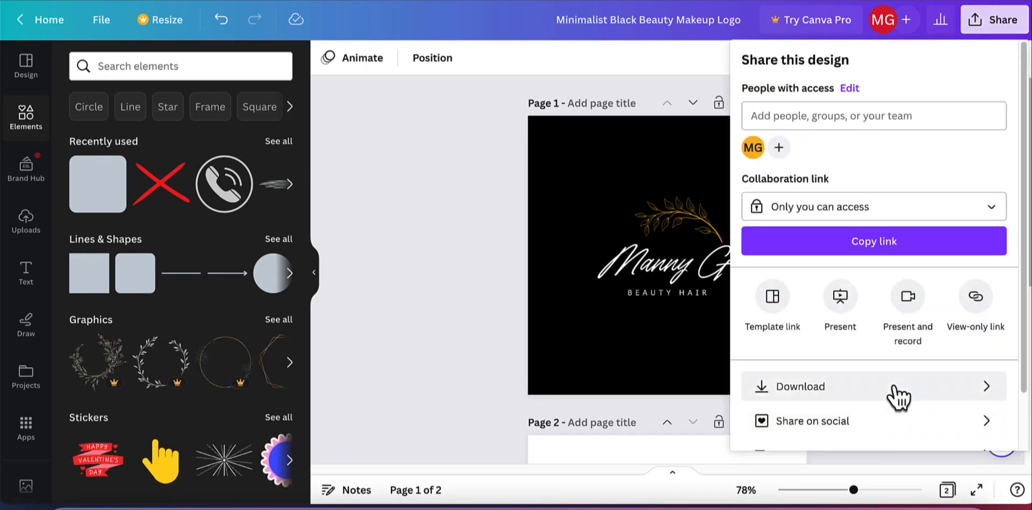
{"action": "left_click", "coordinate": [911, 384]}
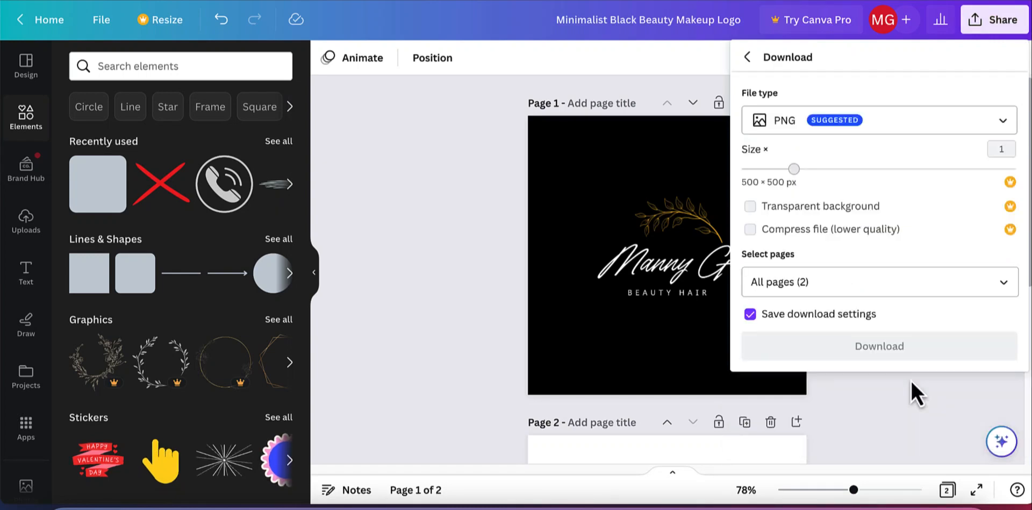
{"action": "left_click", "coordinate": [1001, 123]}
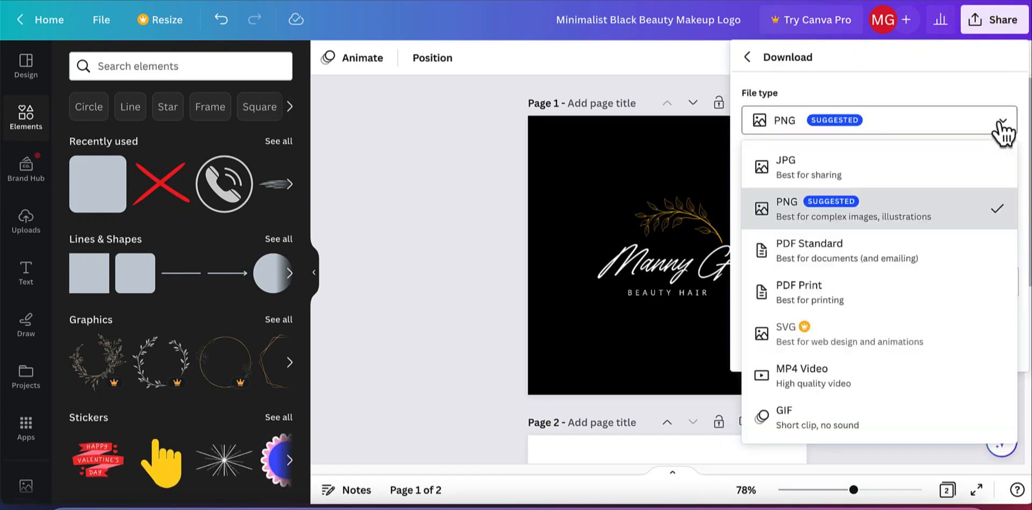
{"action": "left_click", "coordinate": [887, 219]}
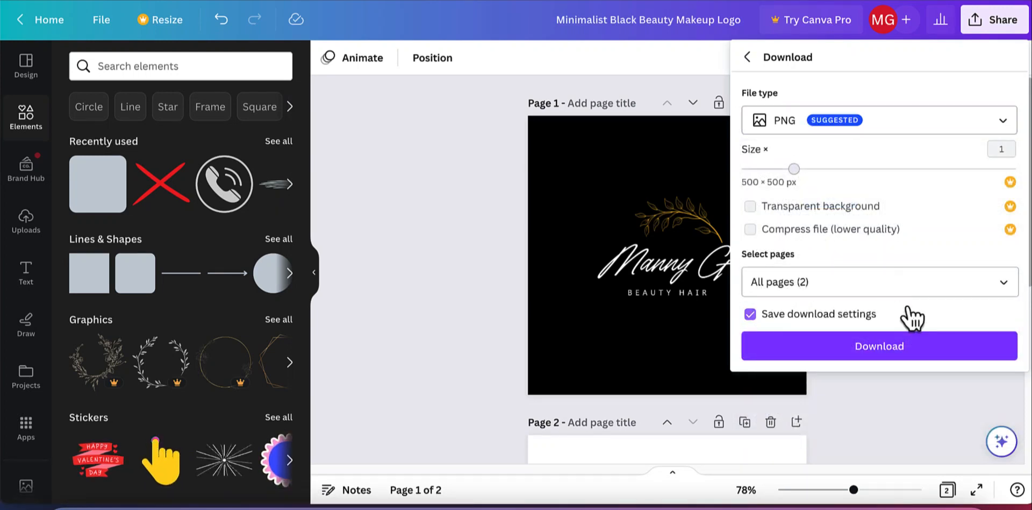
Step: Exclude page 2 from the download, download page 1 only, and decline reopening Preview's previous windows
{"action": "left_click", "coordinate": [1003, 283]}
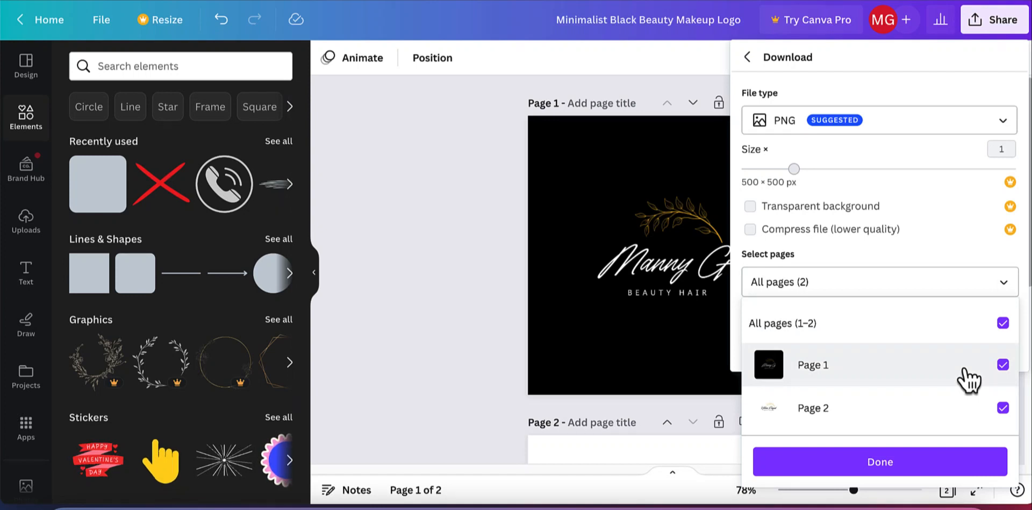
{"action": "left_click", "coordinate": [1003, 407]}
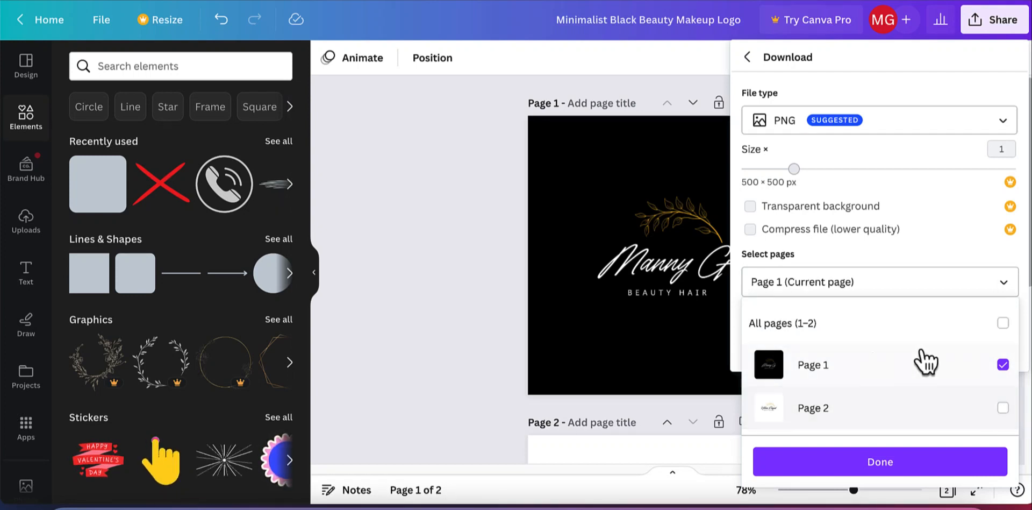
{"action": "left_click", "coordinate": [869, 465]}
{"action": "left_click", "coordinate": [881, 349]}
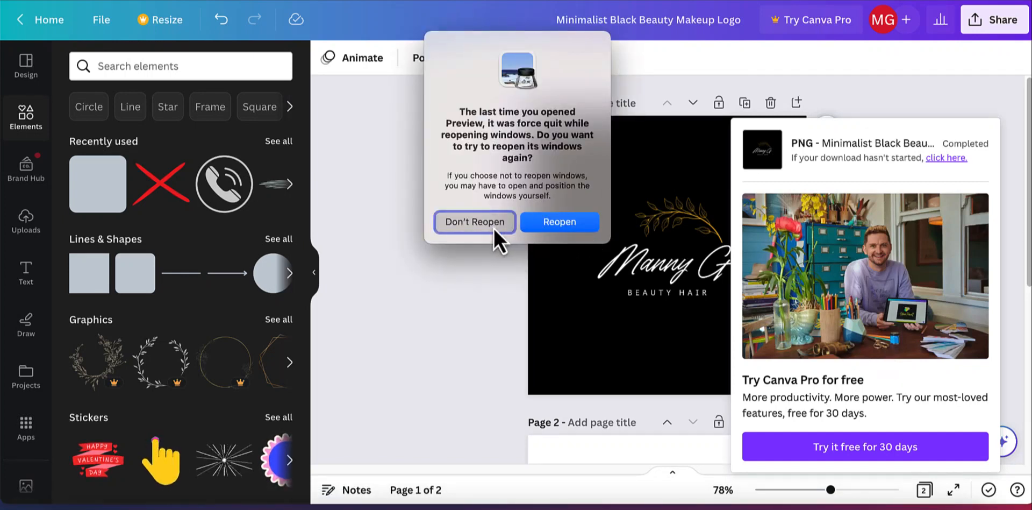
{"action": "left_click", "coordinate": [475, 222]}
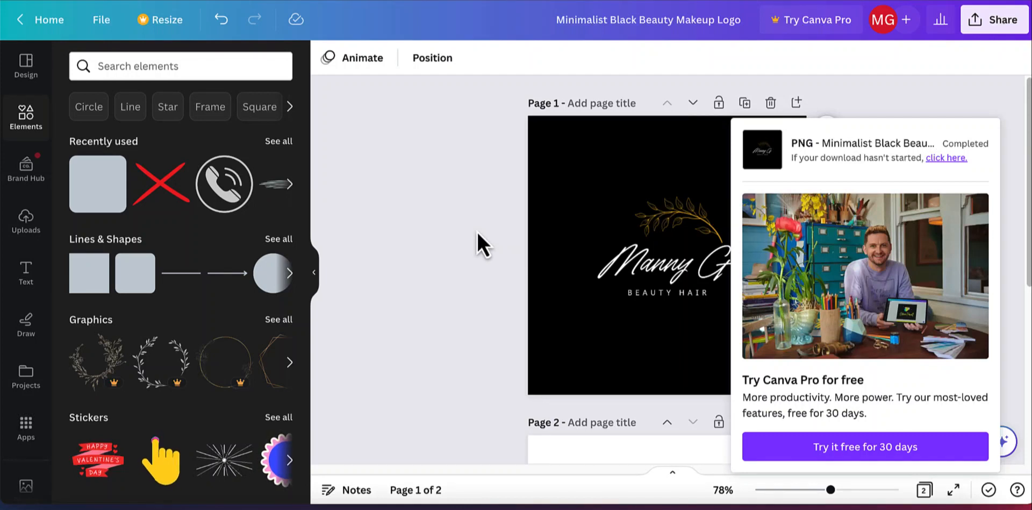